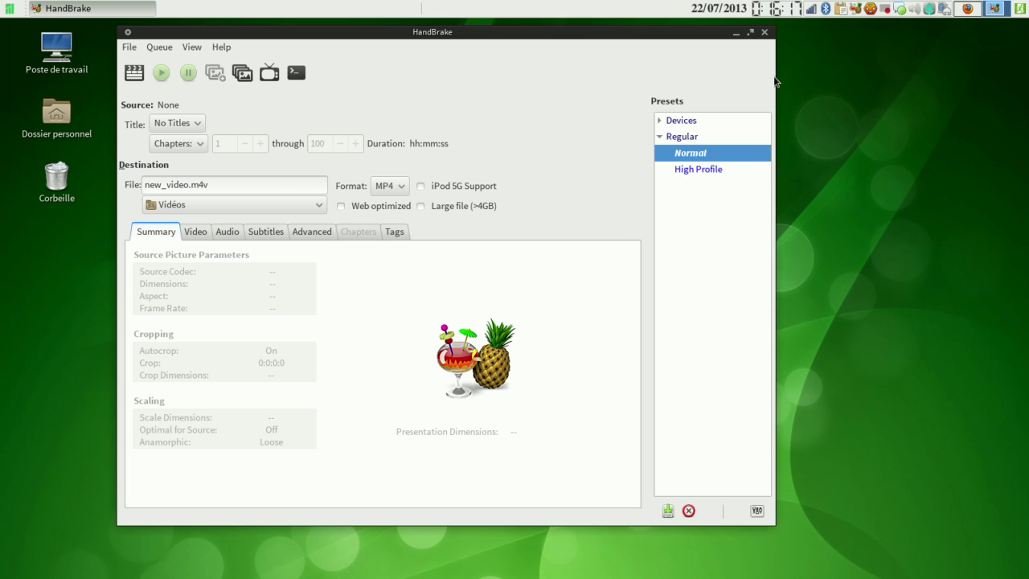
left_click_drag(776, 80, 1022, 90)
left_click(134, 83)
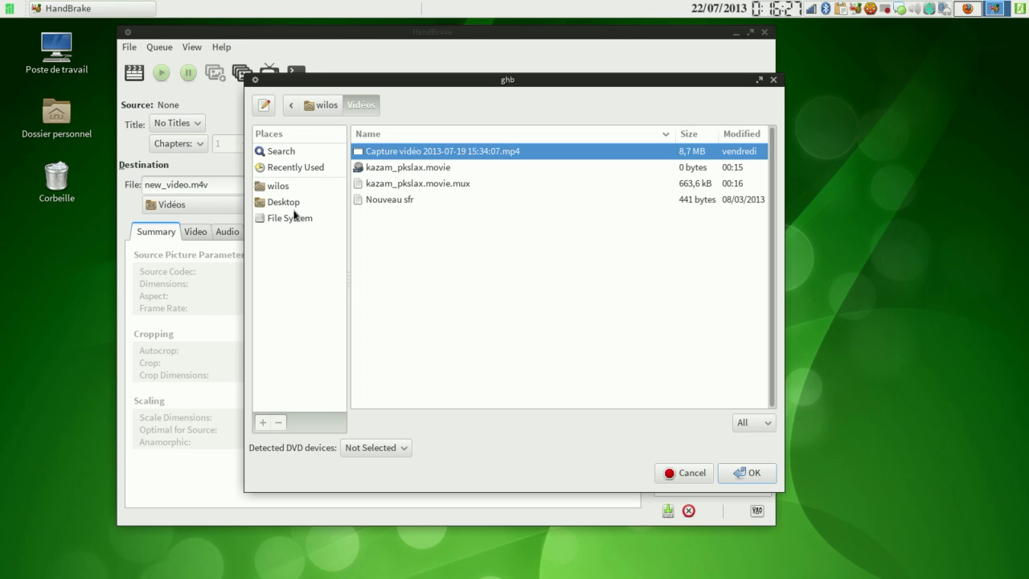
double_click(395, 153)
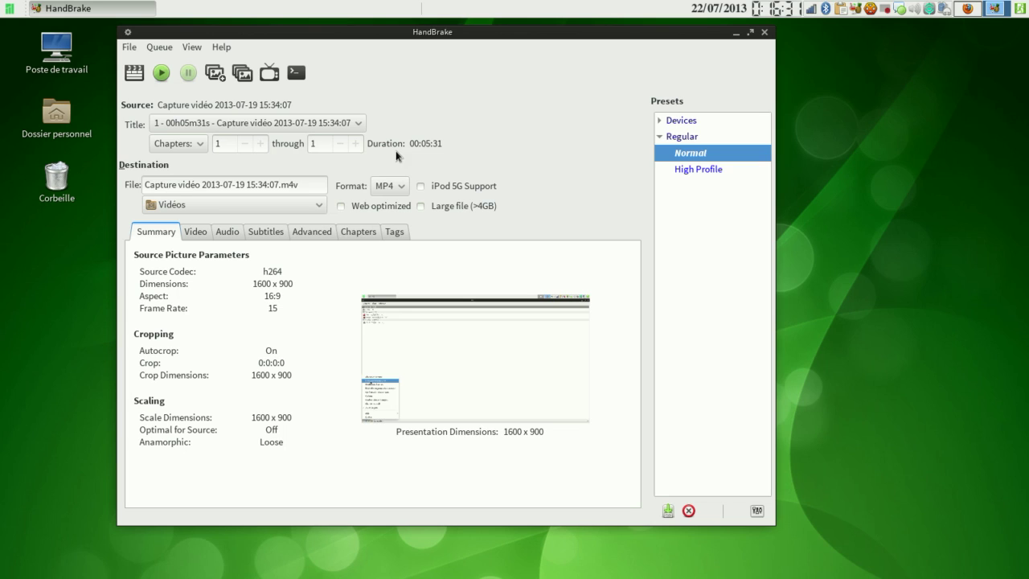
- Look through the video, audio, subtitle, advanced and chapter settings of the loaded title
left_click(195, 231)
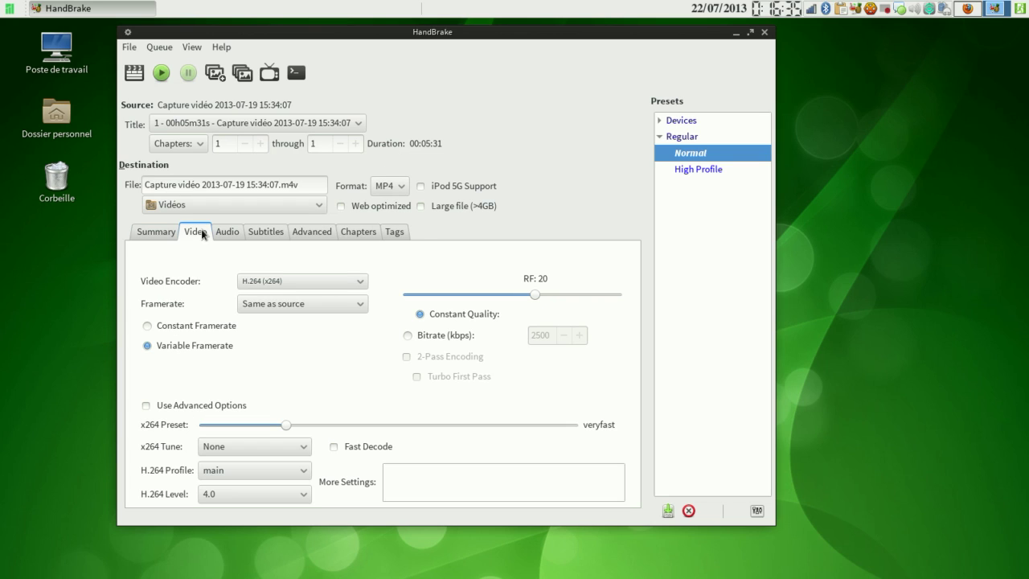
left_click(229, 231)
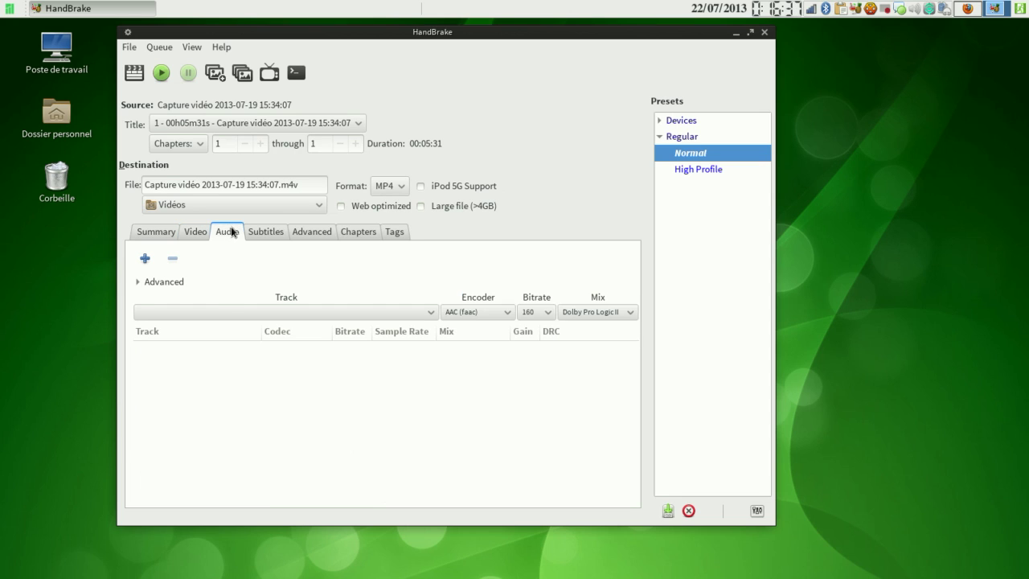
left_click(281, 236)
left_click(311, 235)
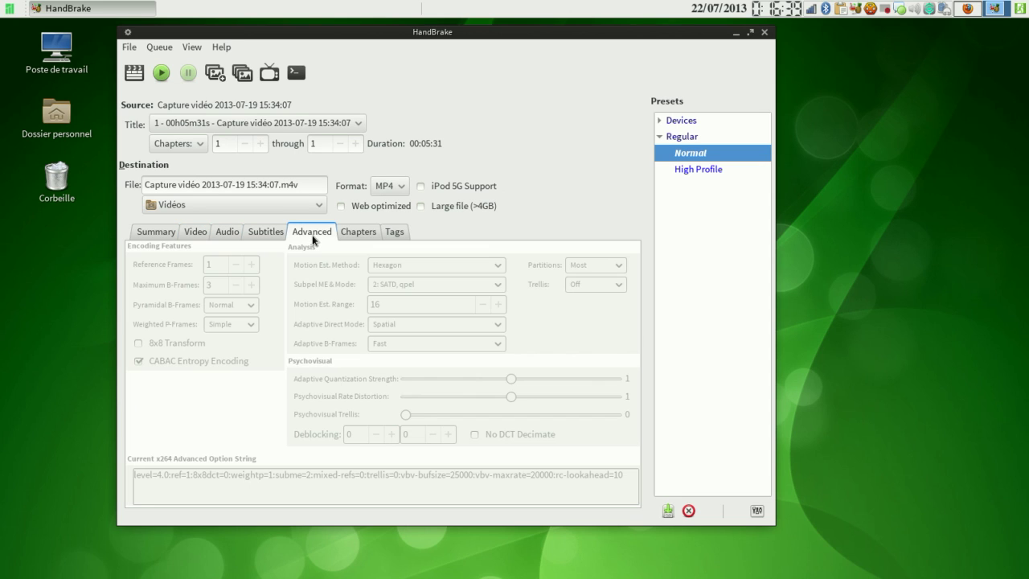
left_click(360, 232)
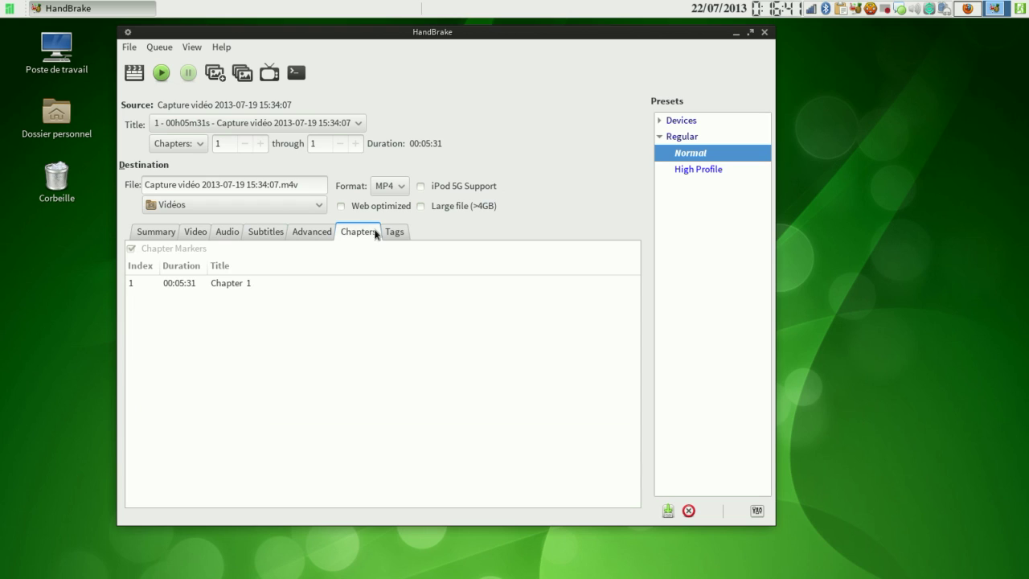
- Enter the actor's full name in the Actors tag and return to the summary
left_click(393, 233)
left_click(306, 285)
type("wil")
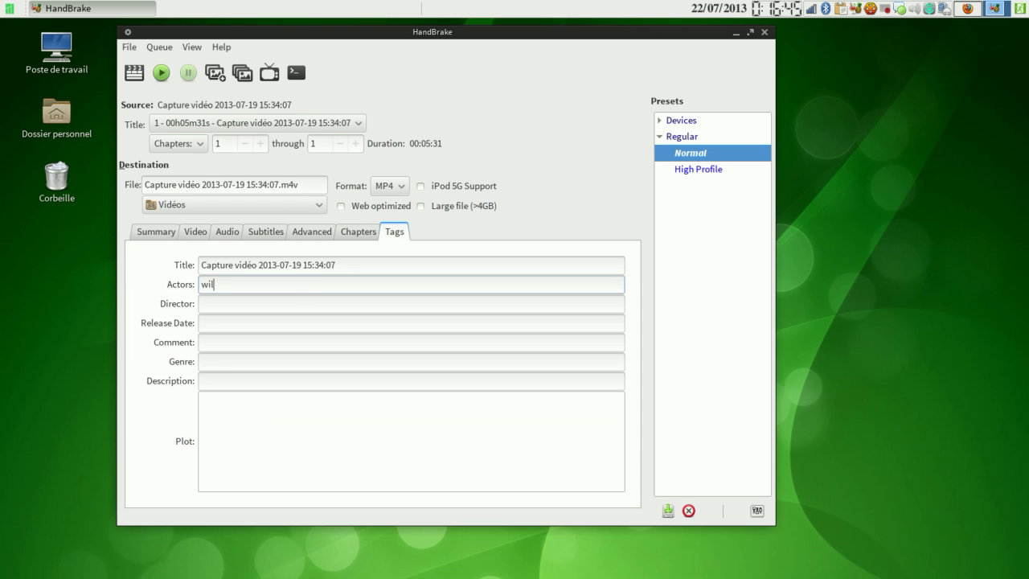
type("fried caruel")
left_click(156, 232)
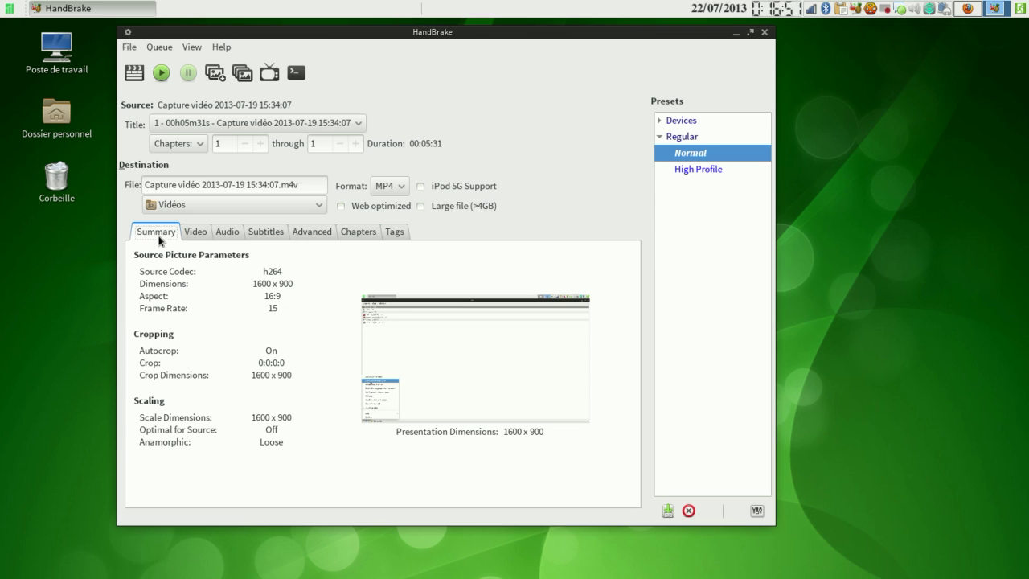
left_click(178, 204)
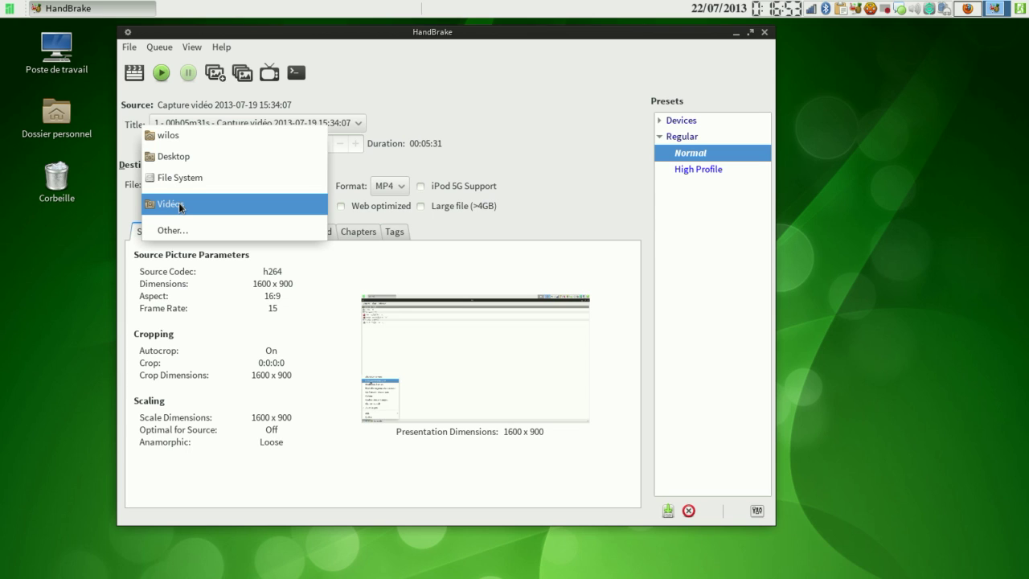
left_click(190, 230)
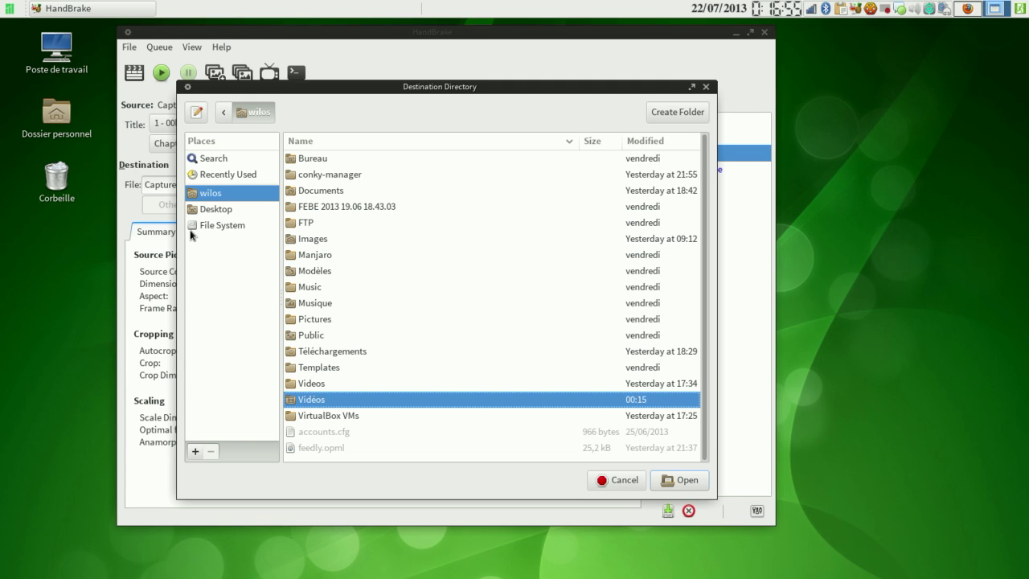
left_click(614, 480)
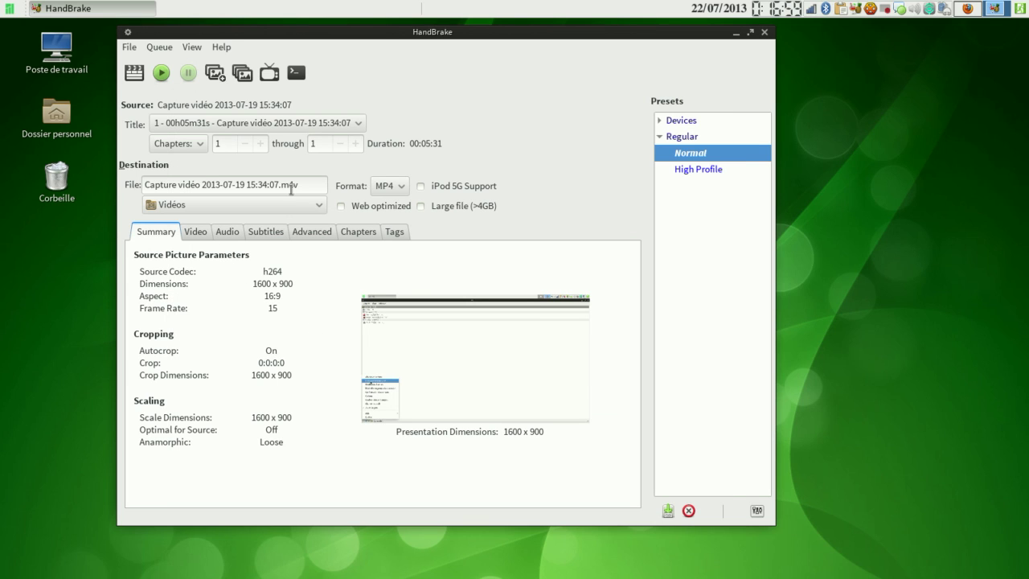
- Keep MP4 as the output format and enable Web optimized
left_click(401, 186)
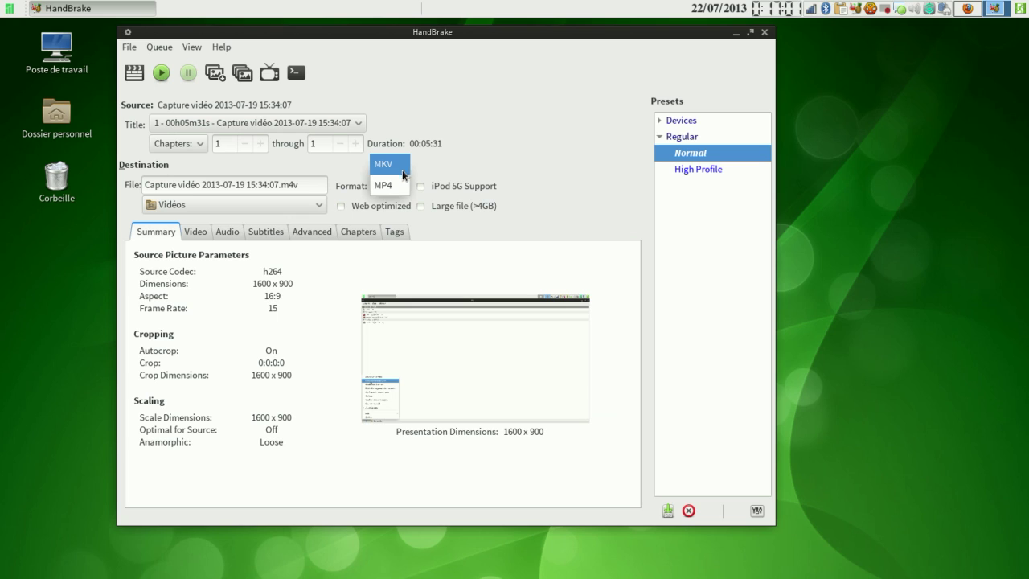
left_click(400, 179)
left_click(340, 207)
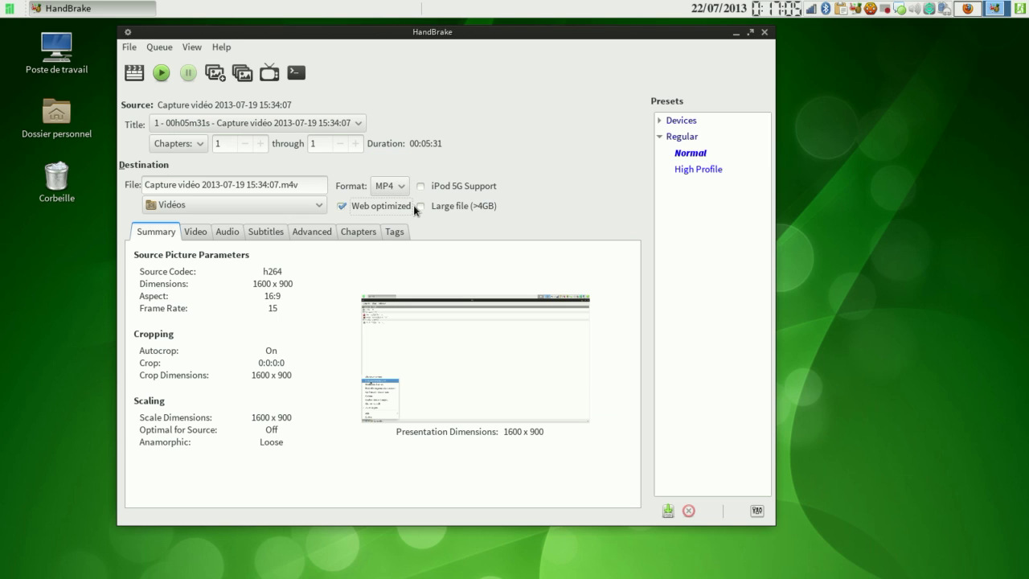
- Check the title choice, try Seconds and Frames as range units, and return the range to Chapters
left_click(176, 126)
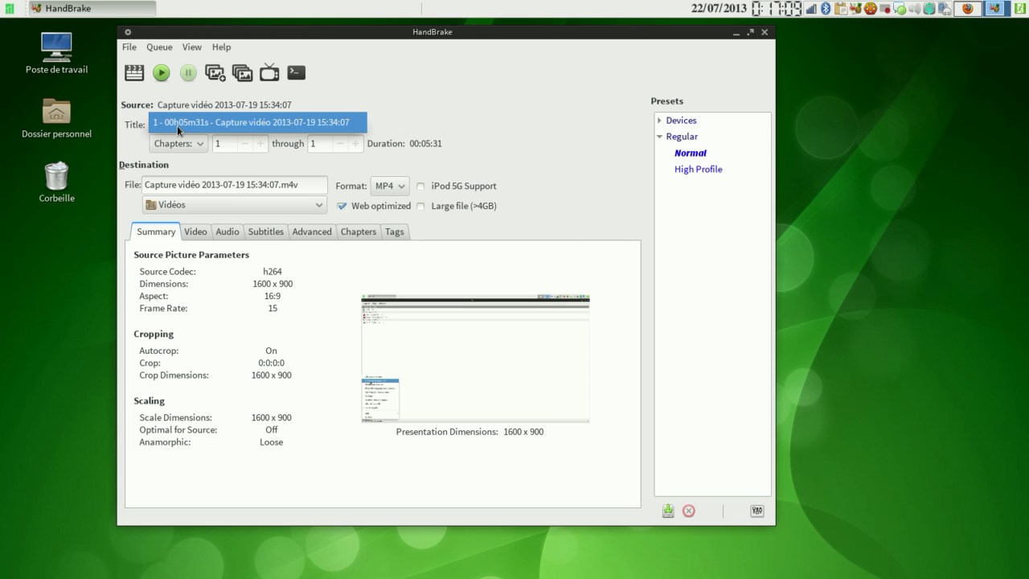
left_click(177, 125)
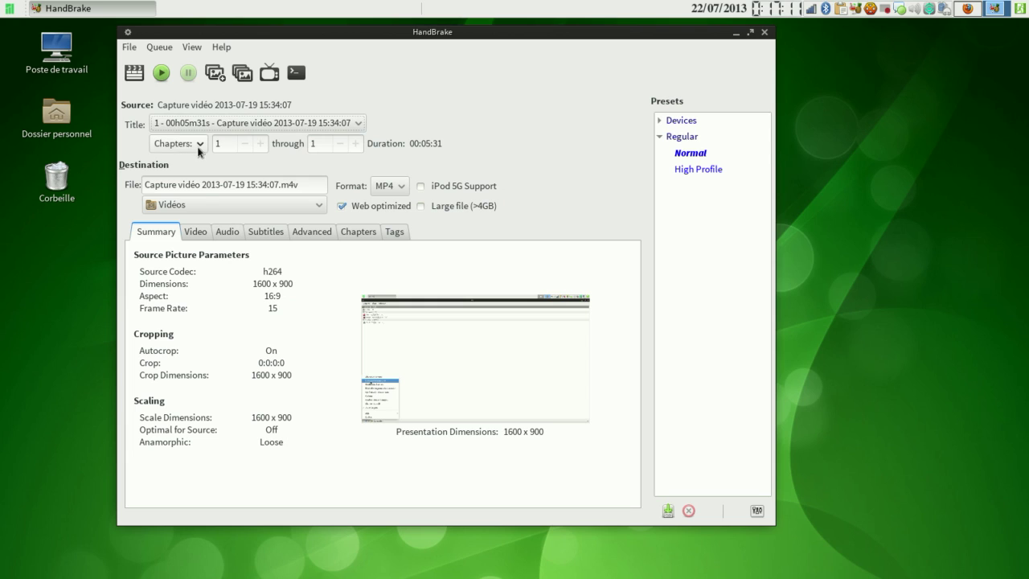
left_click(197, 145)
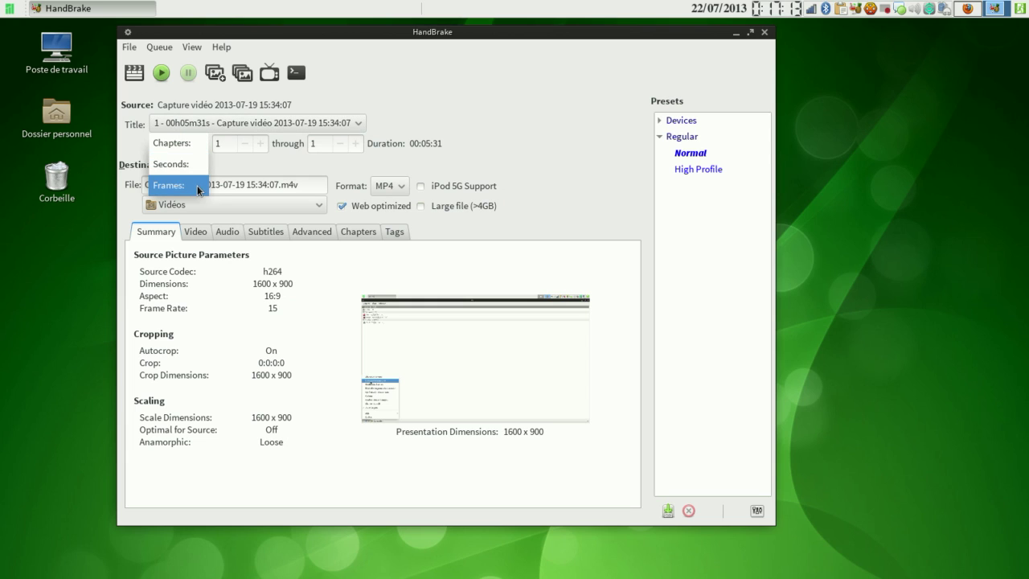
left_click(199, 165)
left_click(201, 145)
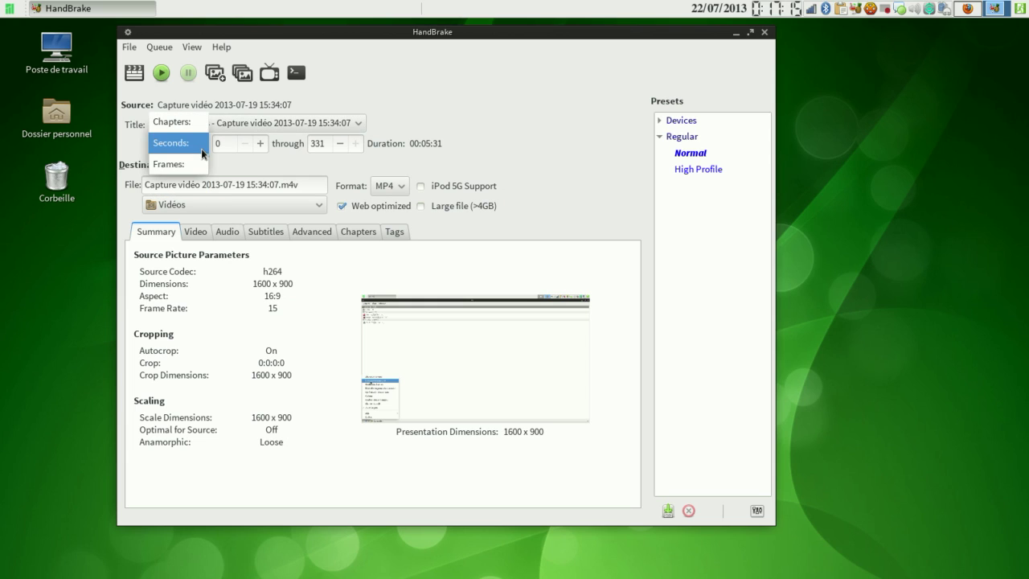
left_click(199, 163)
left_click(198, 145)
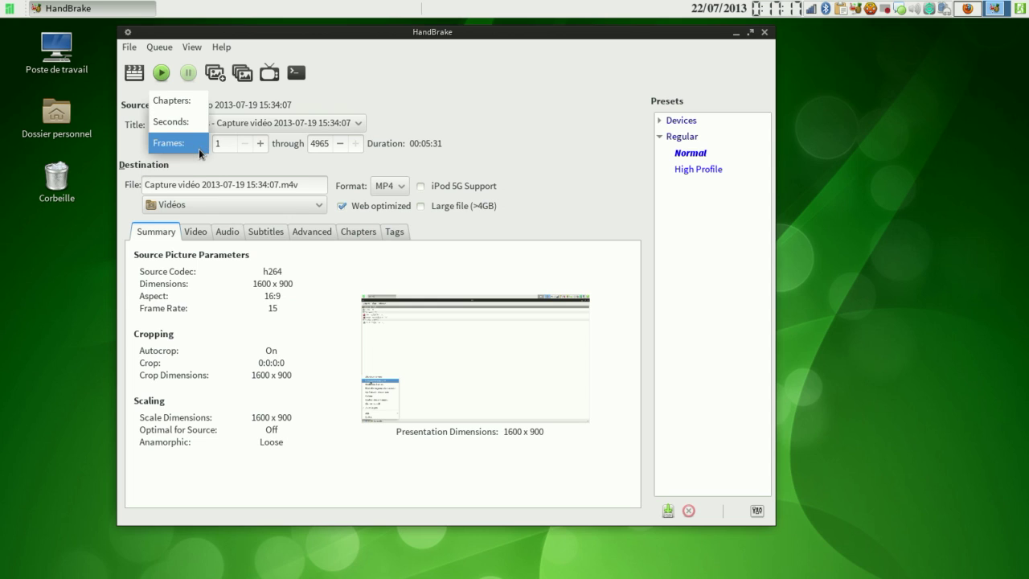
left_click(191, 101)
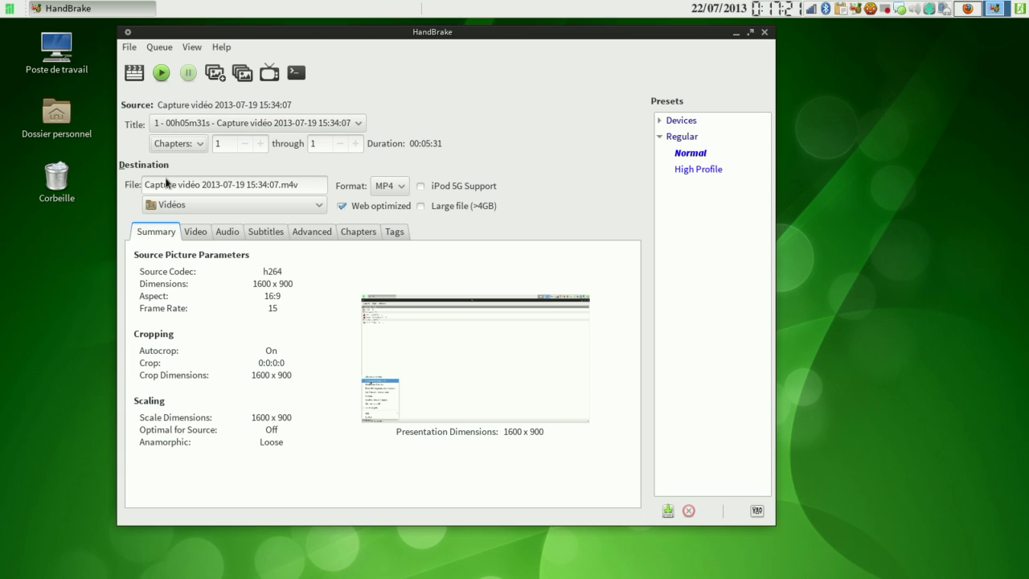
- Set the video encoder to MPEG-2 (FFmpeg)
left_click(200, 230)
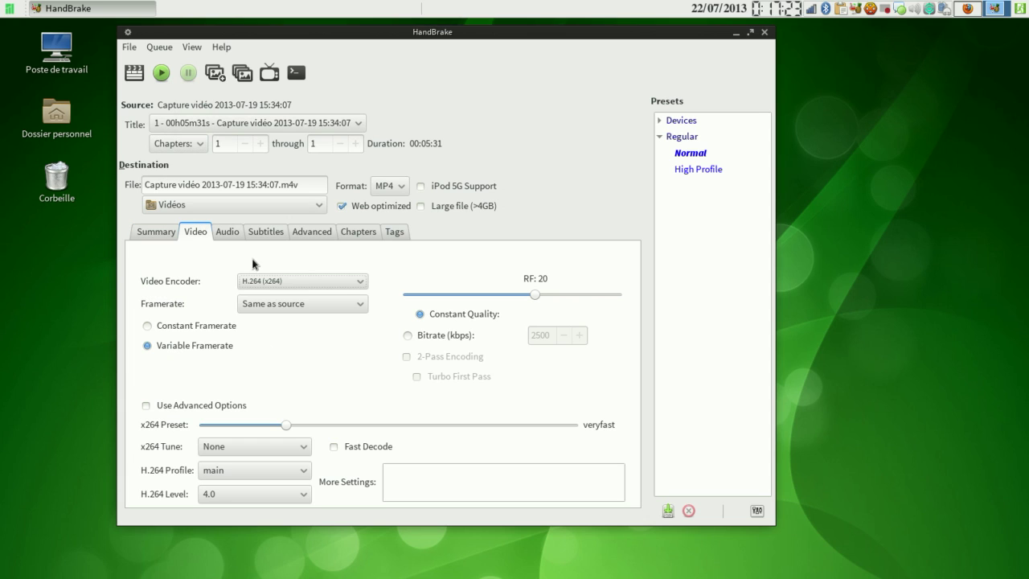
left_click(291, 281)
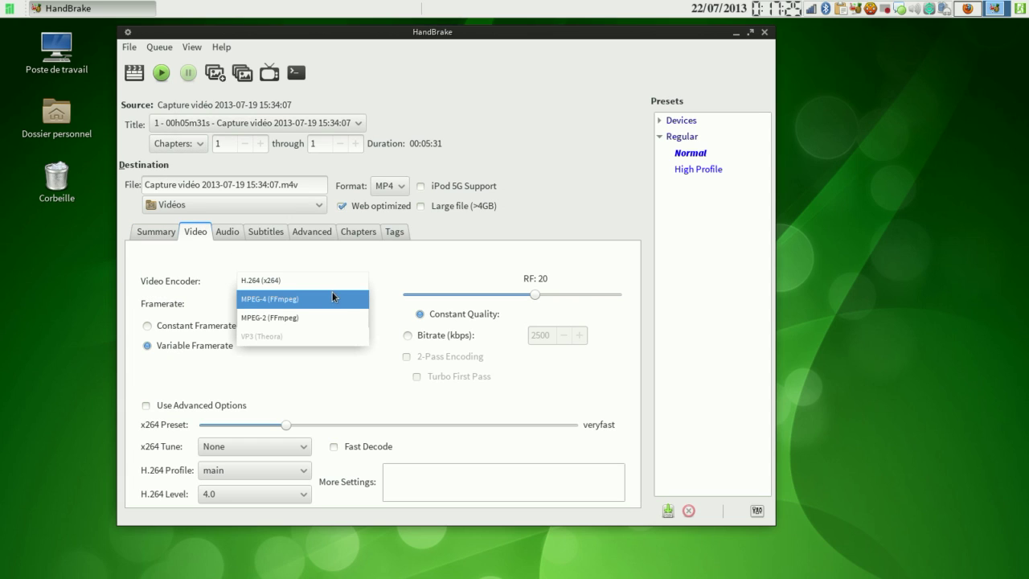
left_click(340, 322)
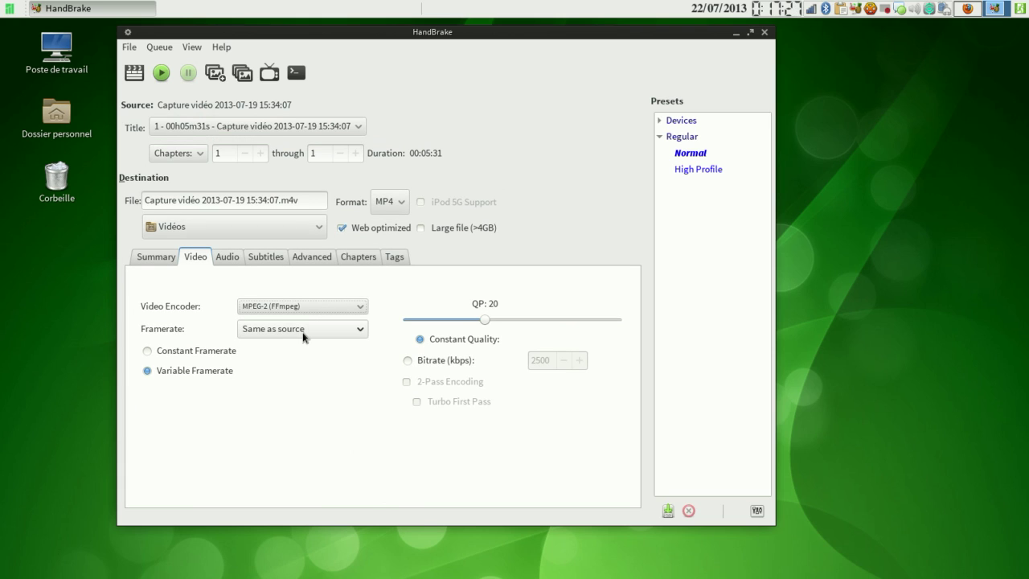
- Inspect the framerate choices, keep Same as source, and try Constant Framerate before returning to Variable Framerate
left_click(296, 334)
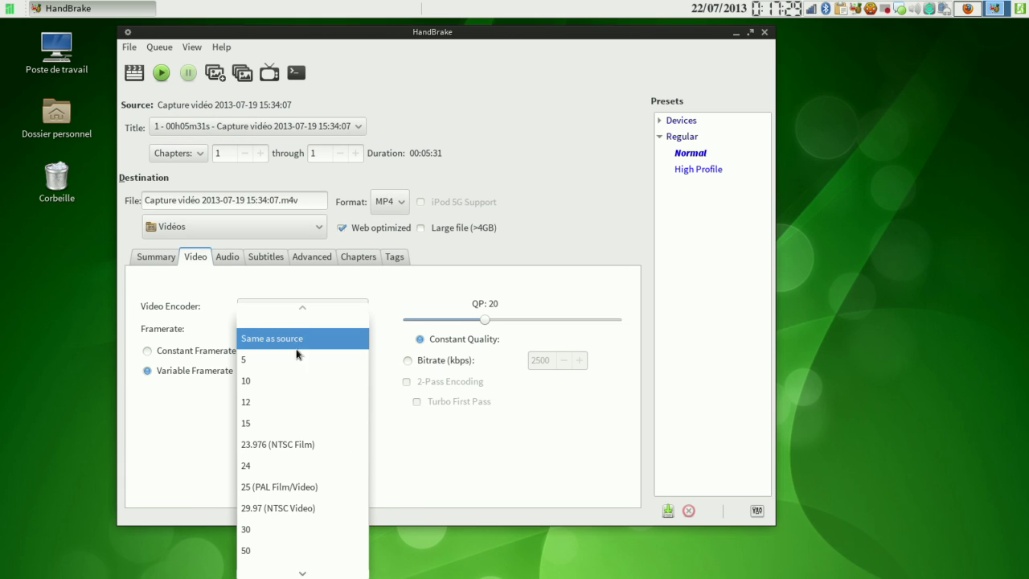
scroll(287, 559, "down", 1)
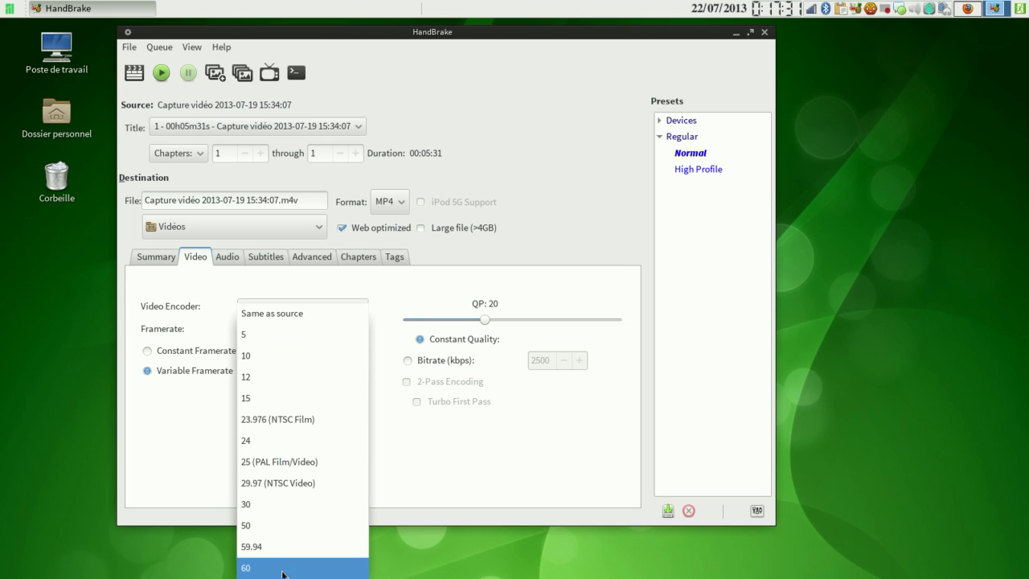
left_click(288, 284)
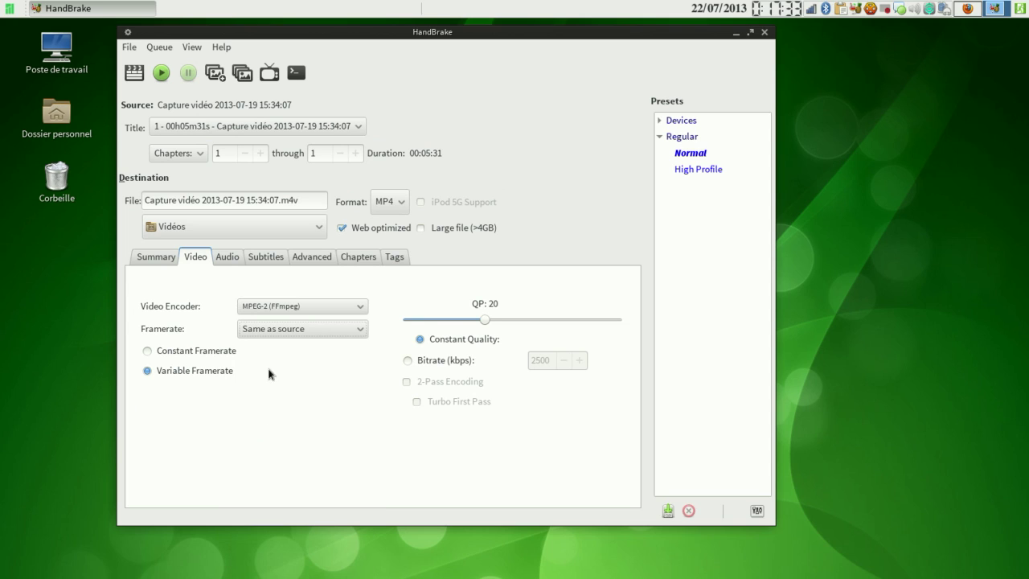
left_click(201, 355)
left_click(200, 371)
- Review the audio, subtitle, advanced, chapter and tag settings, the summary and the output format choices
left_click(229, 257)
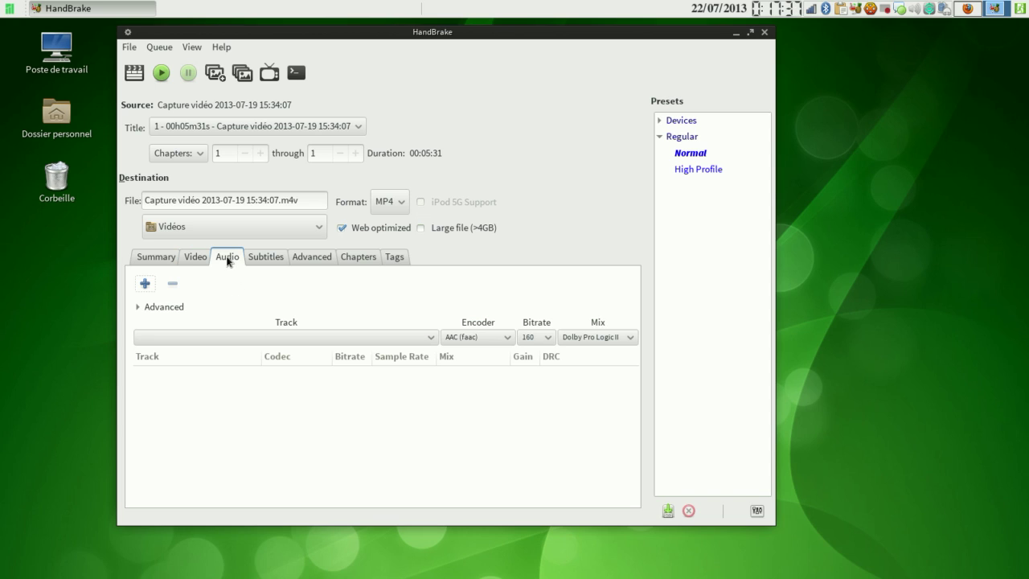
left_click(252, 255)
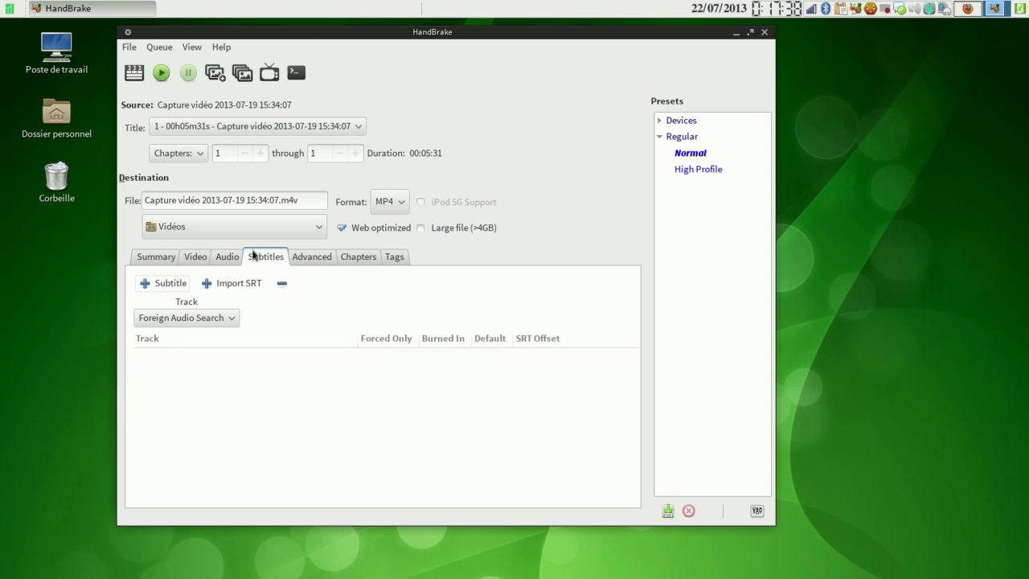
left_click(313, 258)
left_click(366, 258)
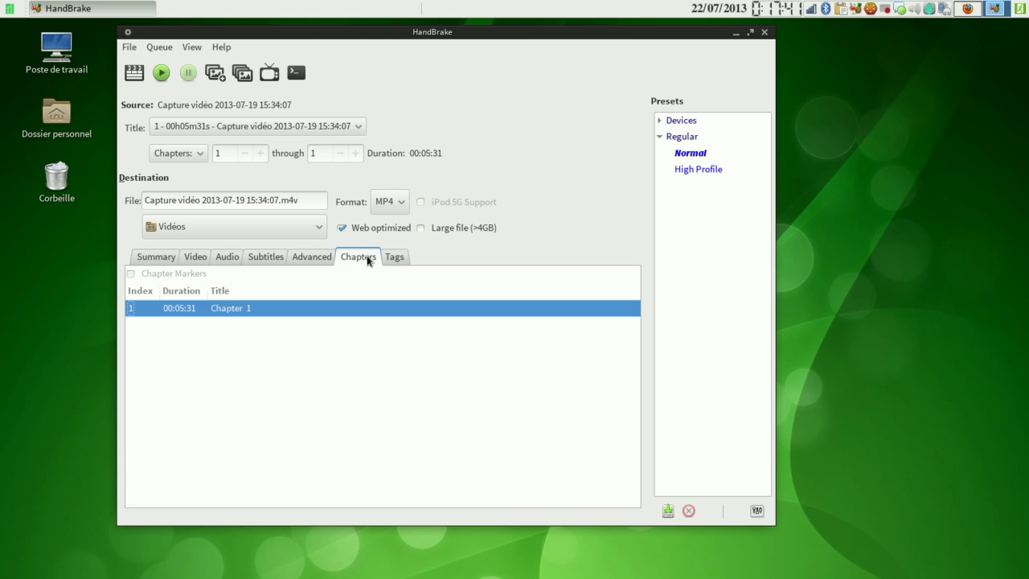
left_click(395, 258)
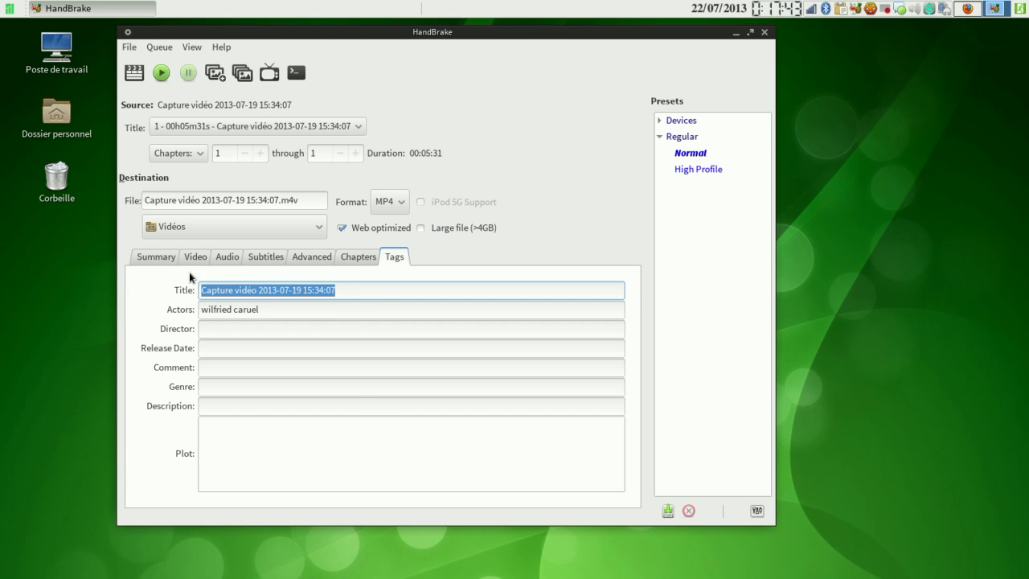
left_click(148, 256)
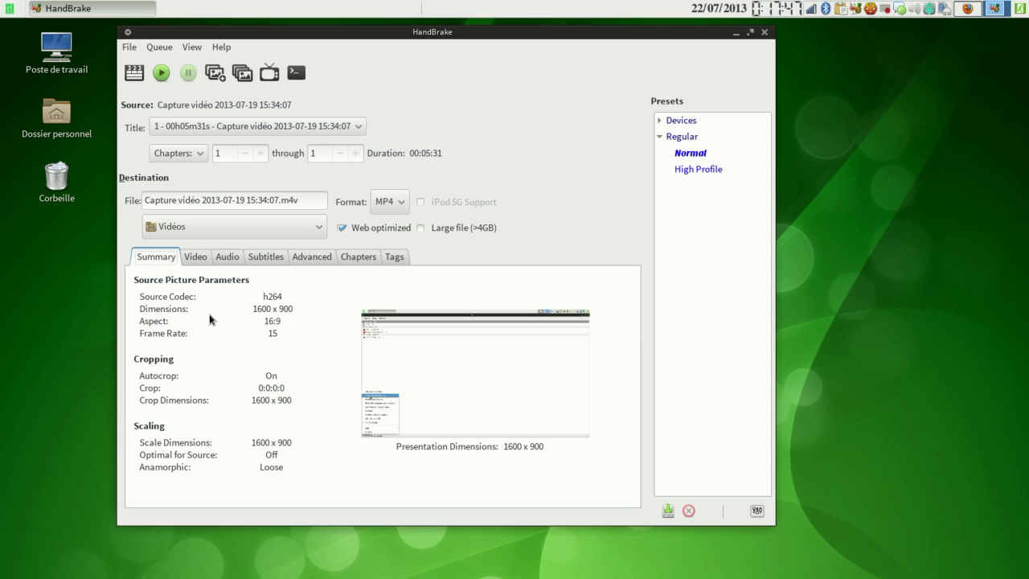
left_click(397, 208)
left_click(397, 208)
- Try the Universal, iPhone & iPod touch, iPad and High Profile presets, and return to the Normal preset
left_click(661, 122)
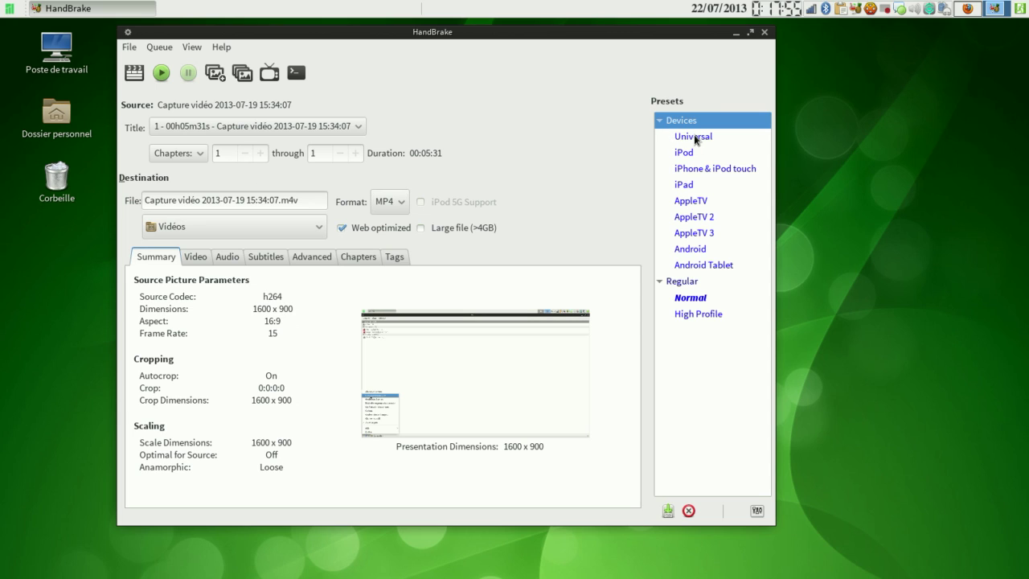
left_click(694, 136)
left_click(694, 168)
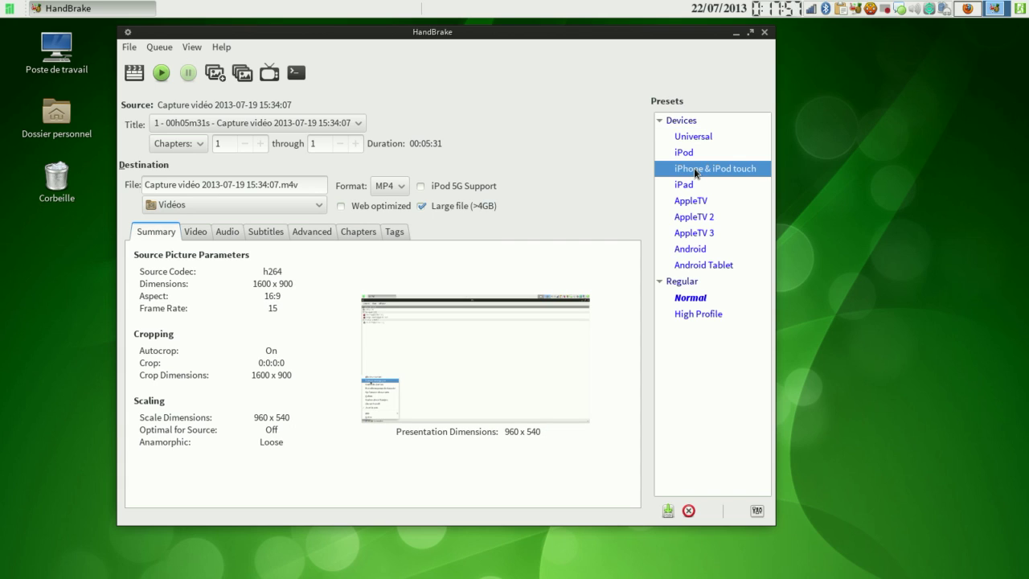
left_click(693, 184)
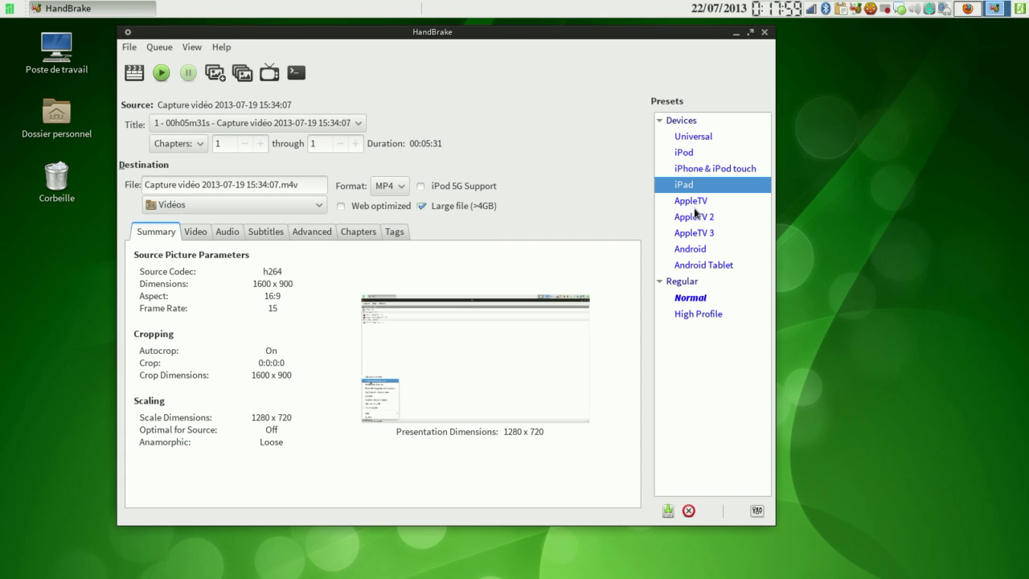
left_click_drag(691, 264, 690, 289)
left_click(689, 296)
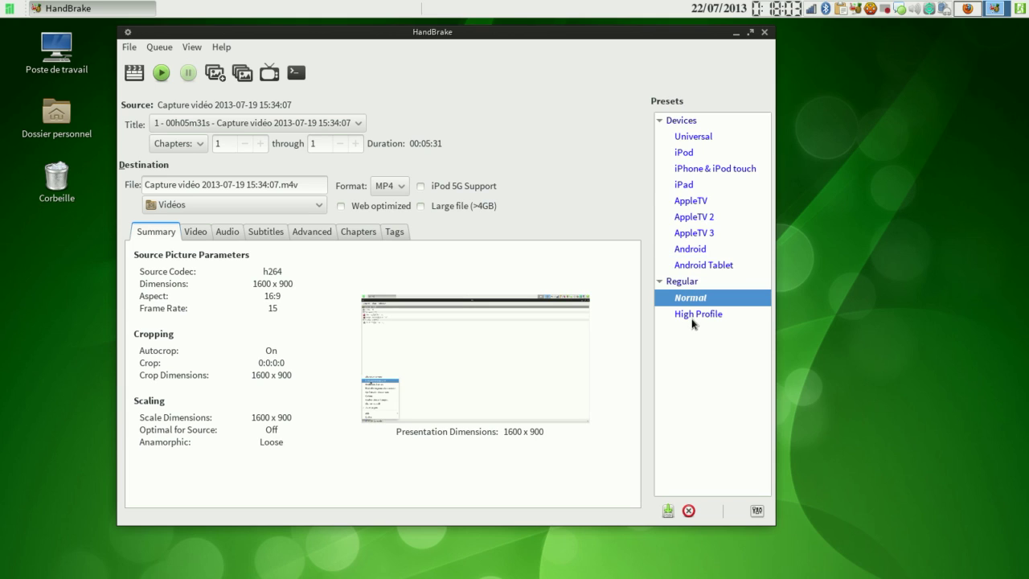
left_click(693, 316)
left_click(696, 299)
- Inspect the file type filters offered when opening a single title, and cancel the file selection
left_click(128, 48)
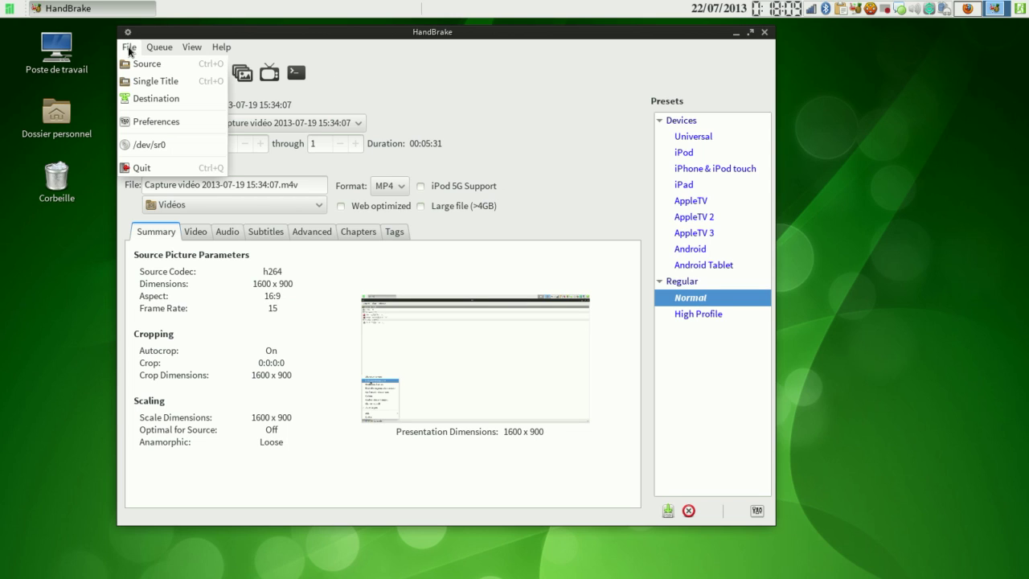
left_click(151, 80)
left_click(757, 405)
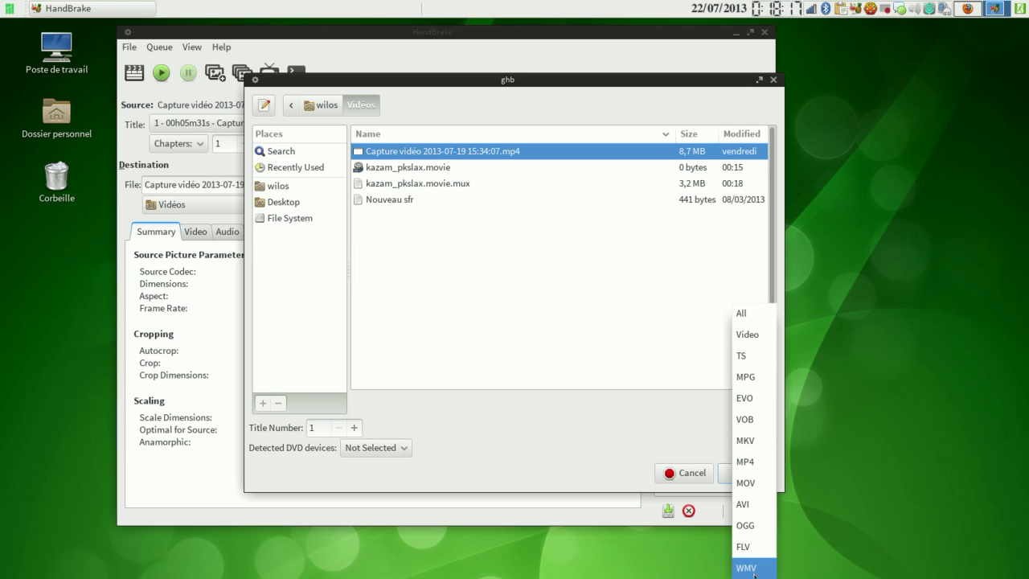
left_click(585, 319)
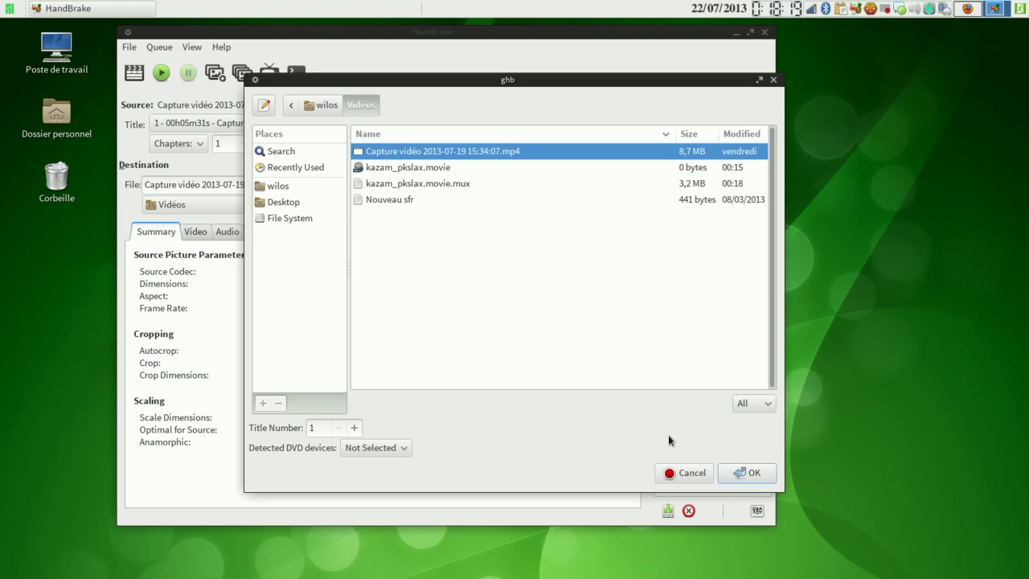
left_click(692, 472)
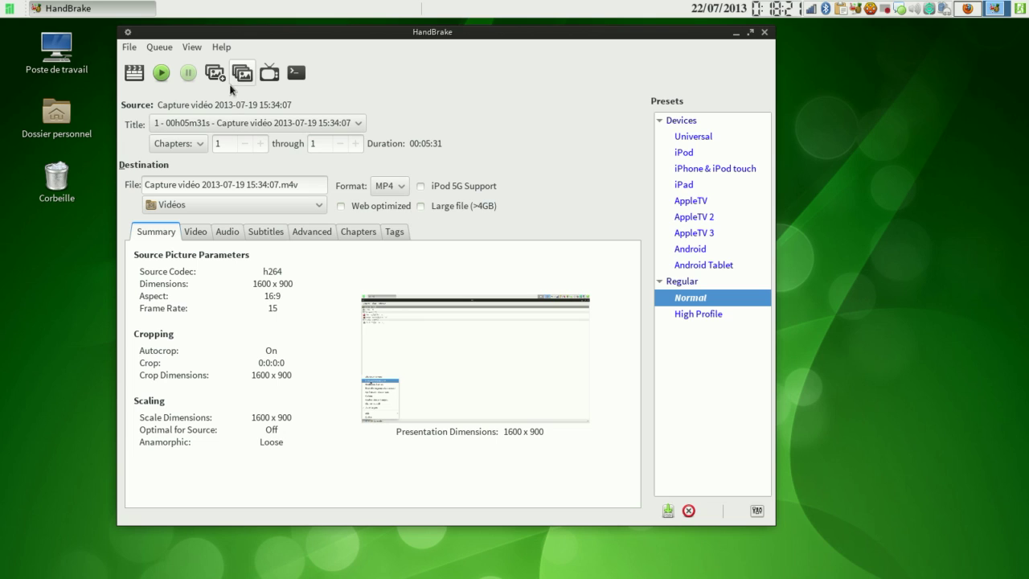
- Look at the destination choice for the output file and cancel it
left_click(130, 47)
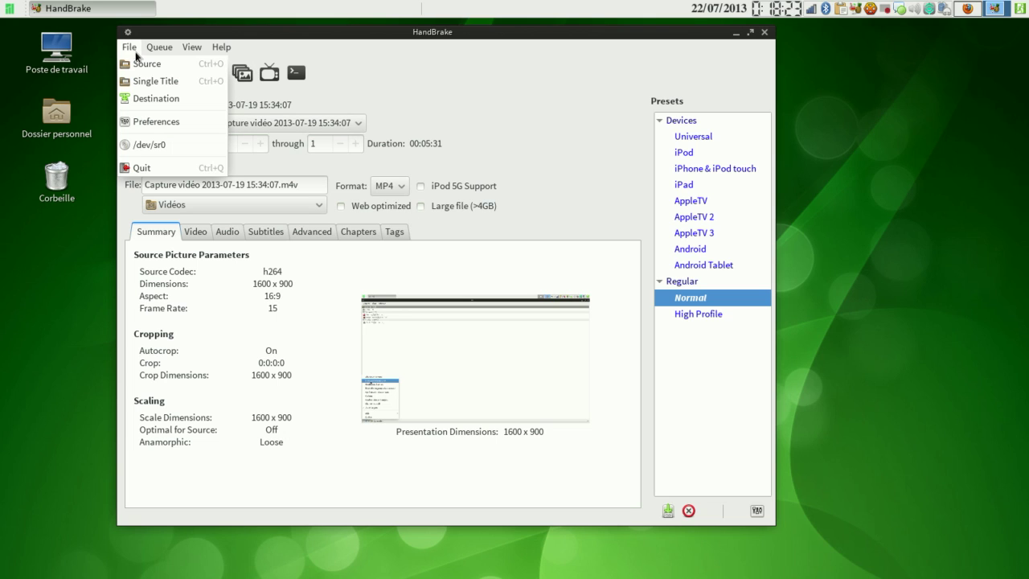
left_click(153, 98)
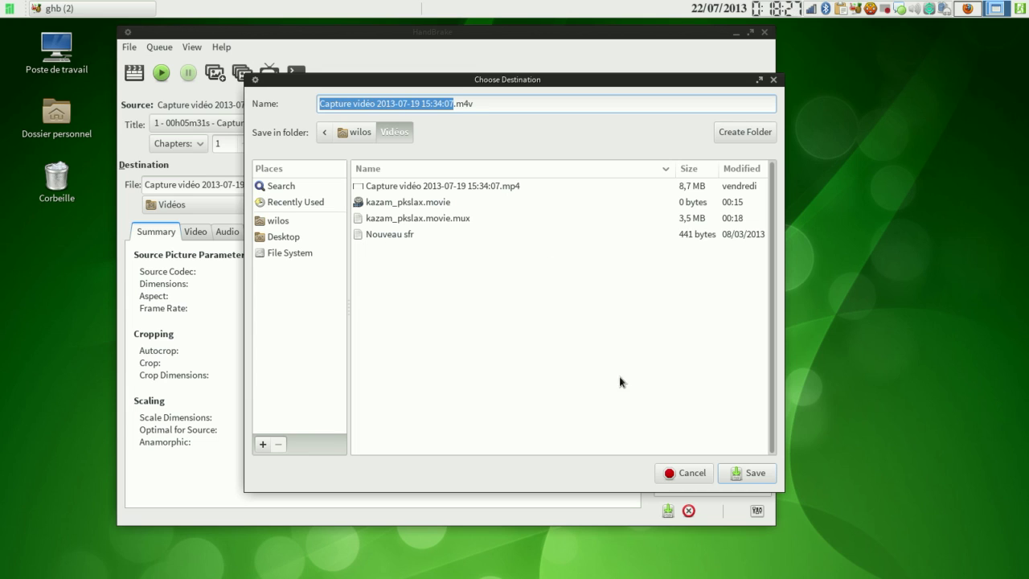
left_click(699, 477)
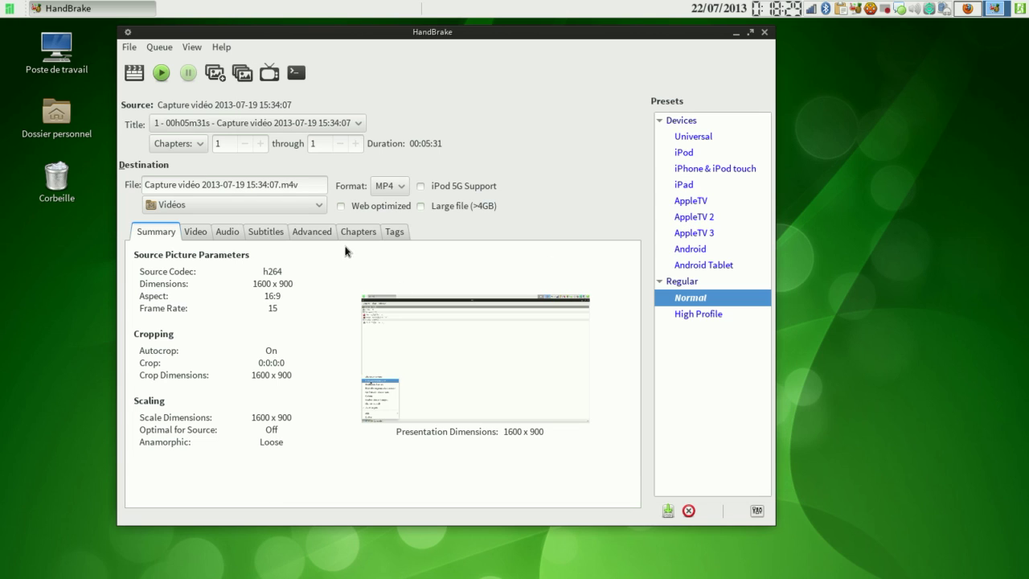
- Review the queue commands, then examine the picture settings with the video preview moved to frame 6 and close them
left_click(165, 46)
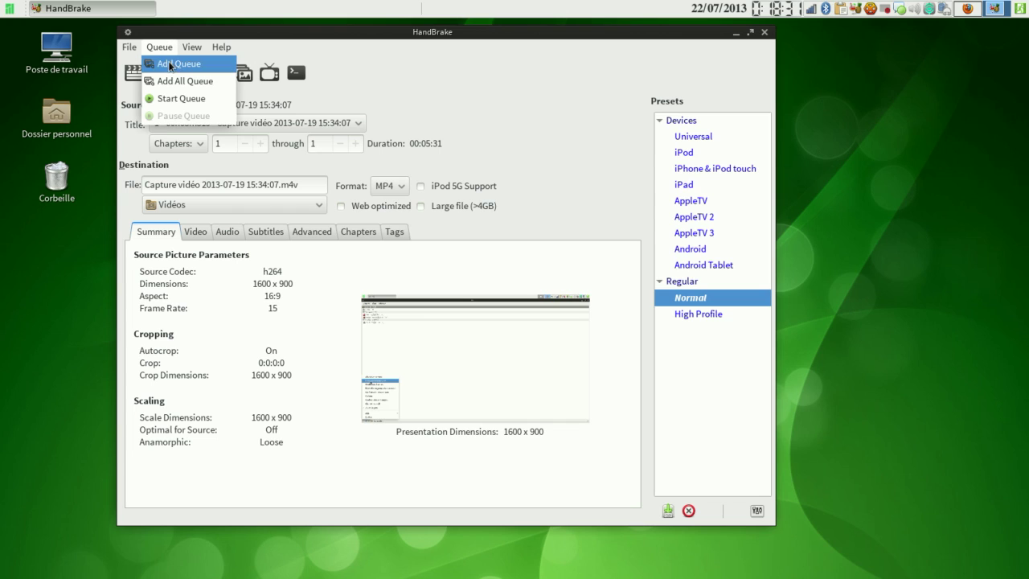
mouse_move(198, 50)
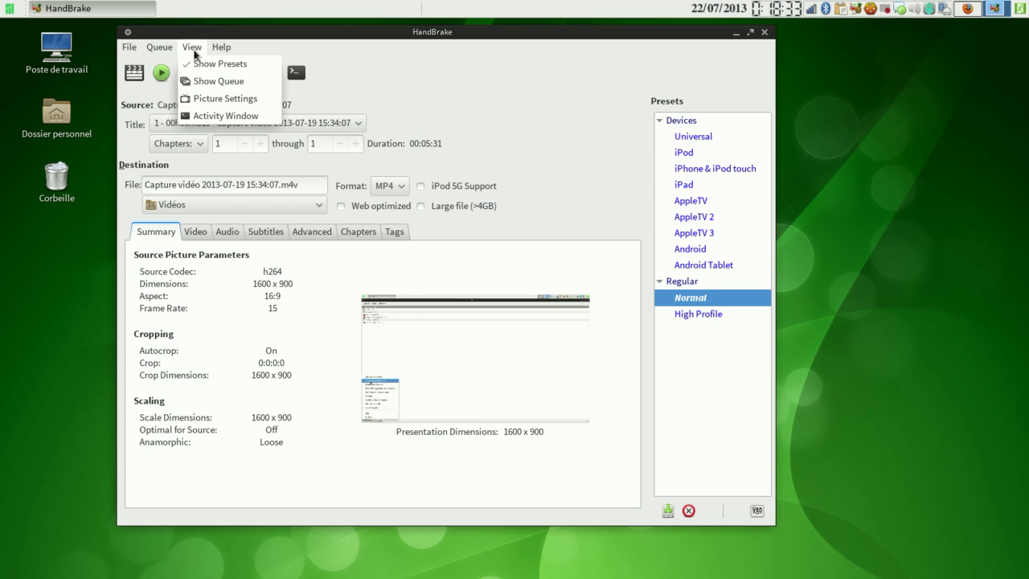
left_click(231, 99)
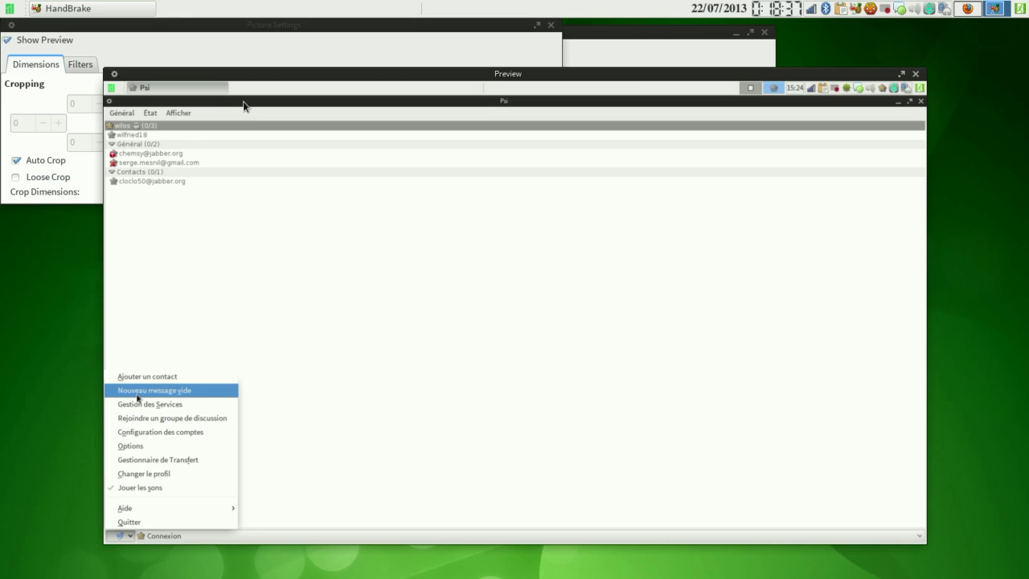
mouse_move(204, 152)
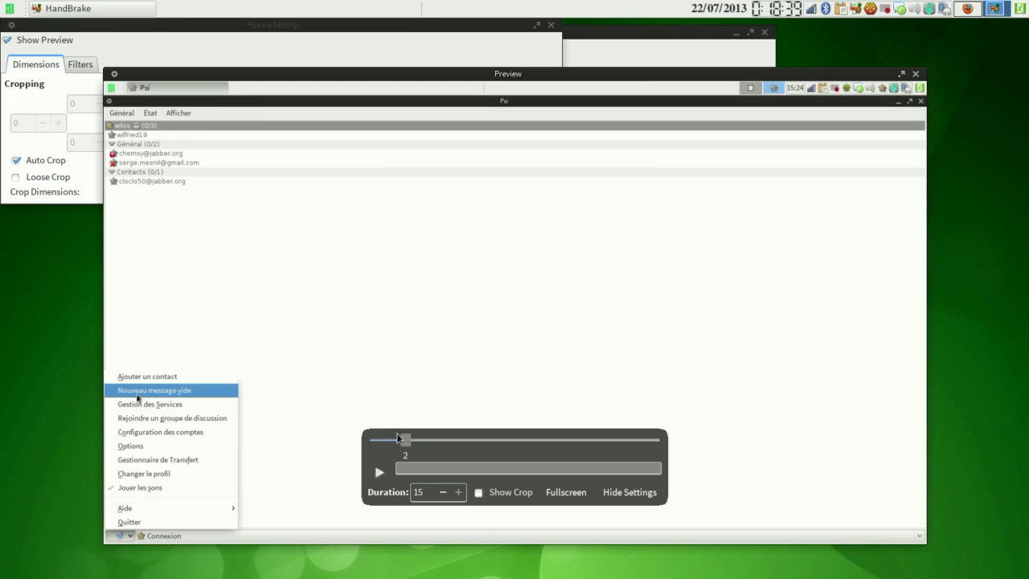
left_click_drag(406, 440, 530, 446)
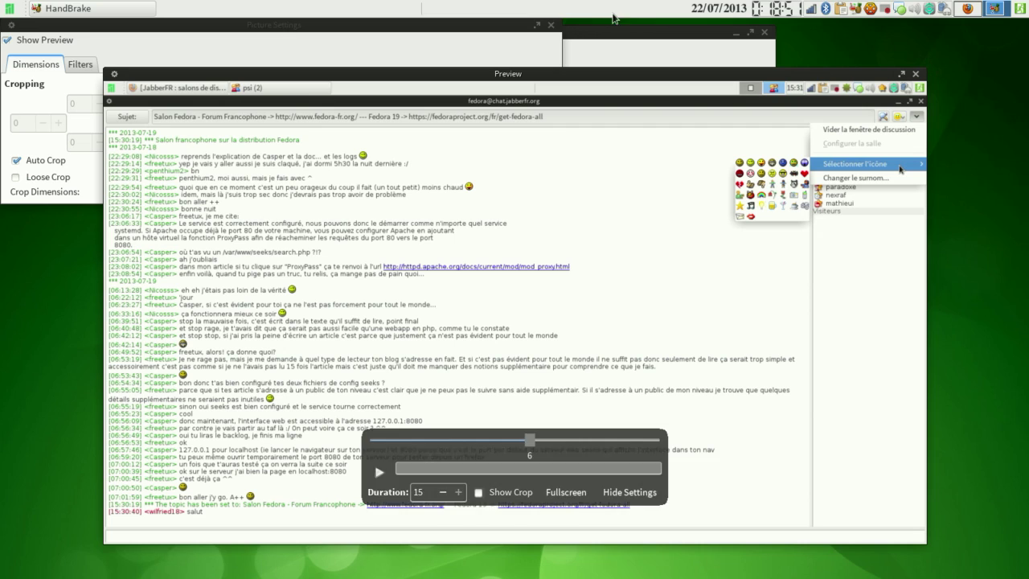
left_click(480, 32)
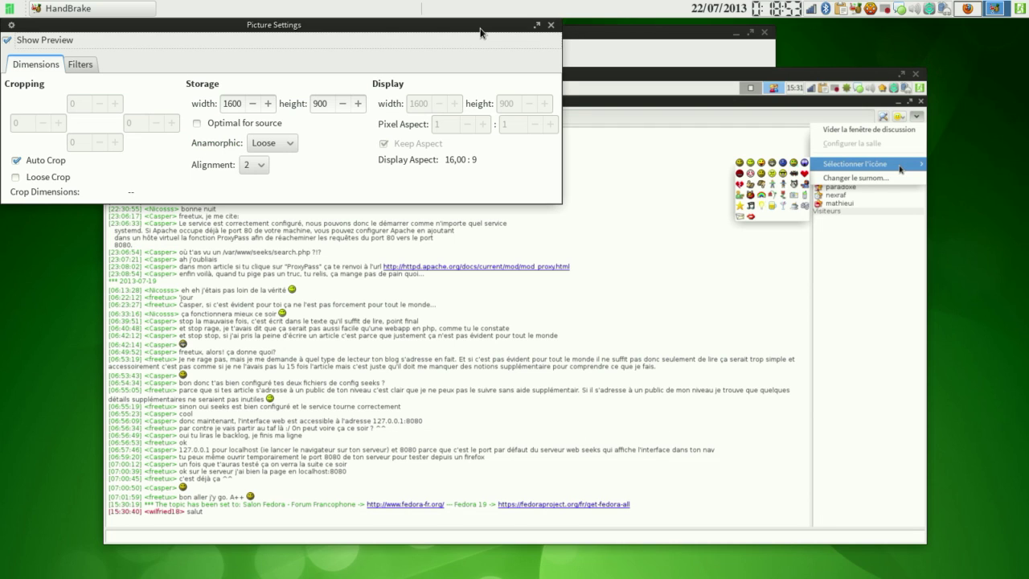
left_click(552, 31)
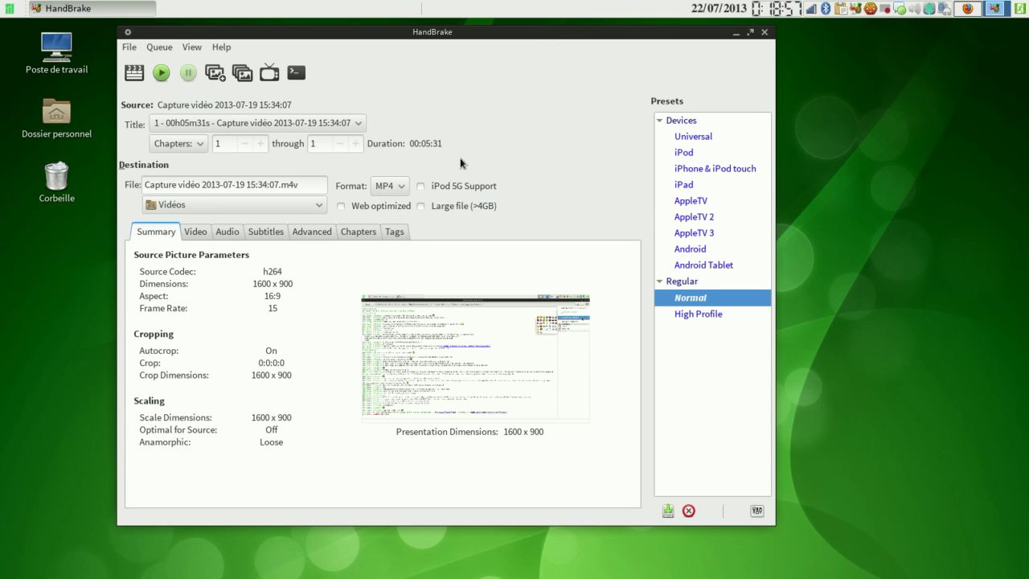
- Review the activity log of the source scan and close it
left_click(196, 49)
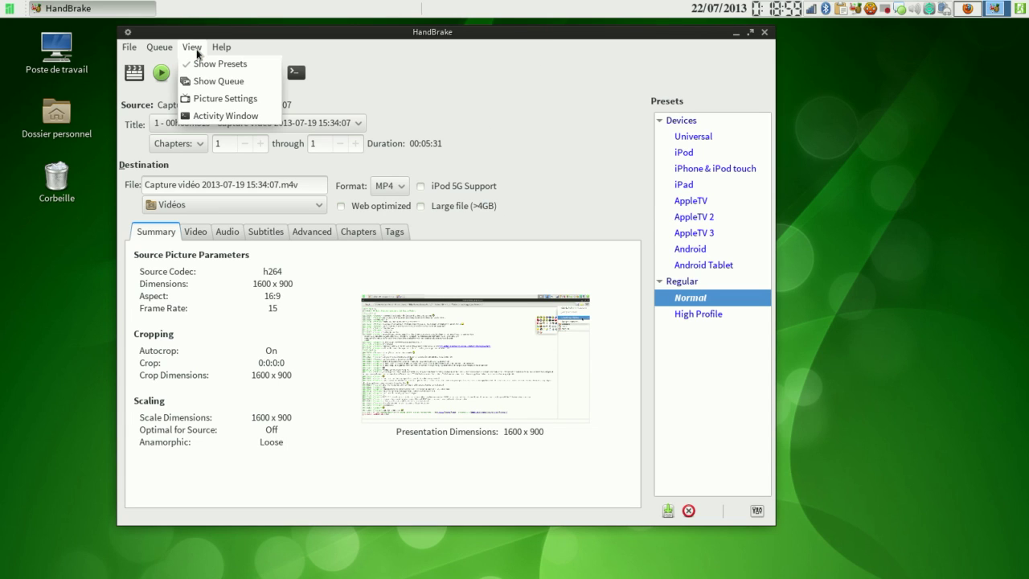
left_click(216, 115)
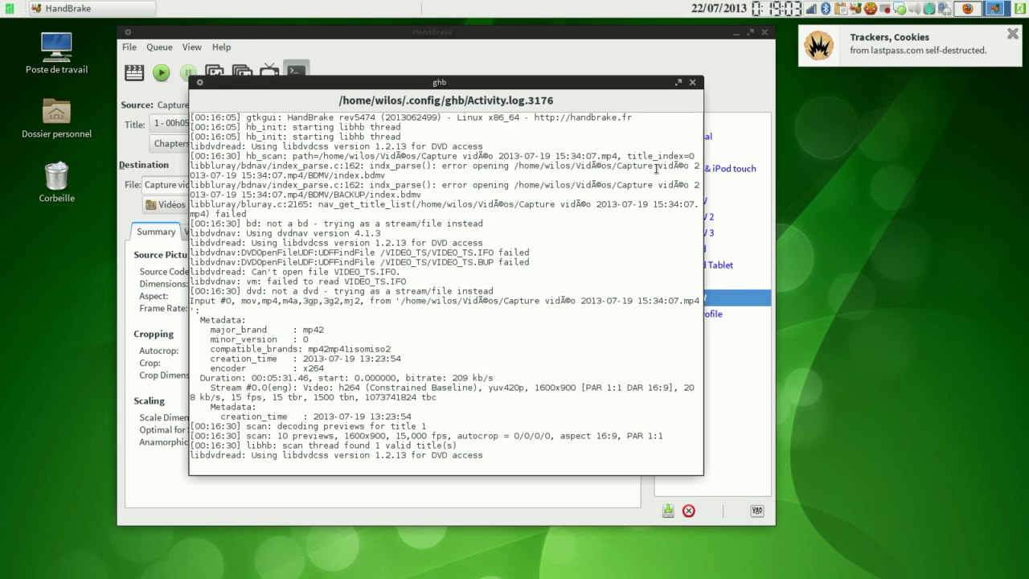
left_click(693, 84)
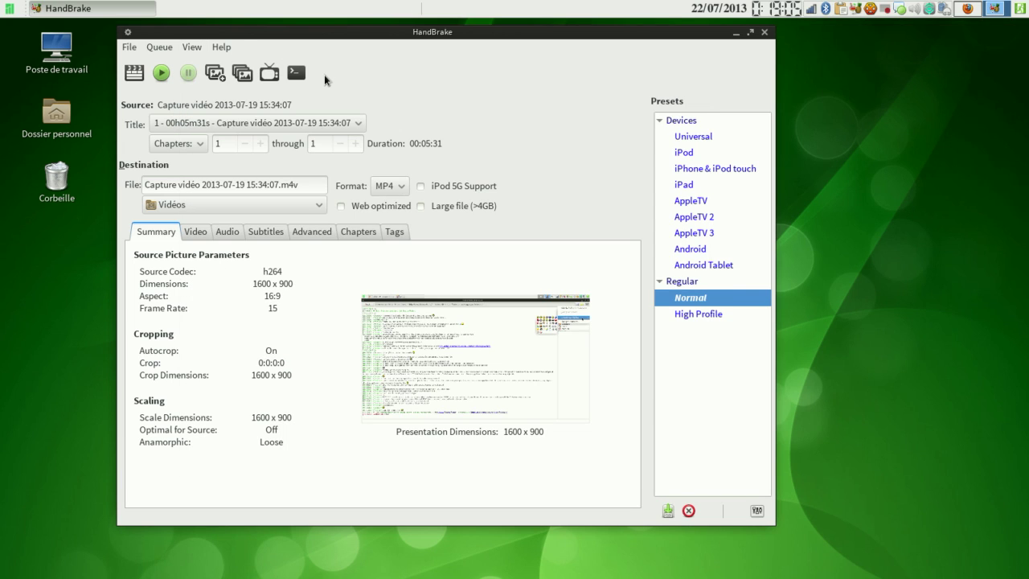
- Set the preferred audio and subtitle language to Francais in the preferences
left_click(129, 48)
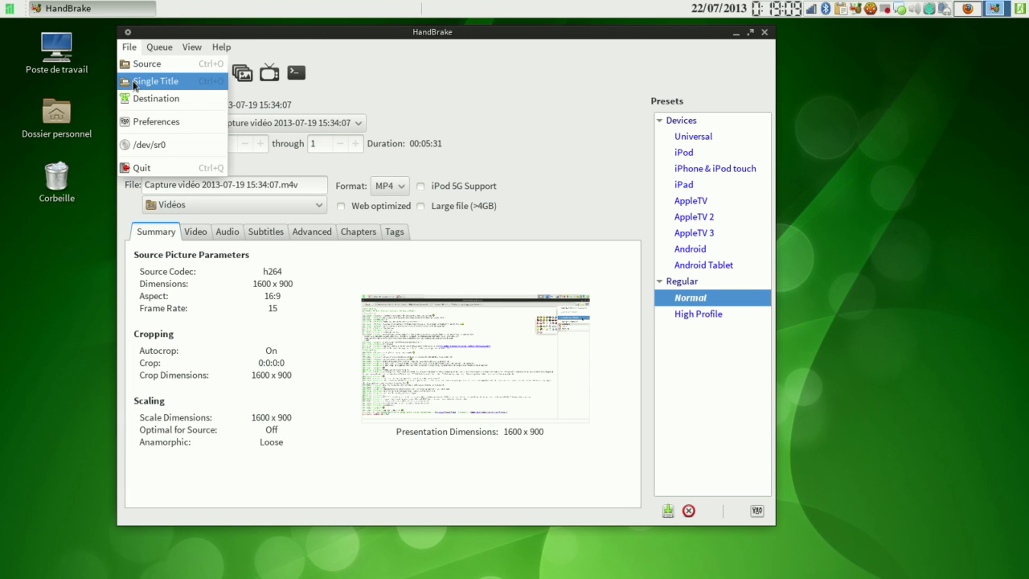
left_click(144, 123)
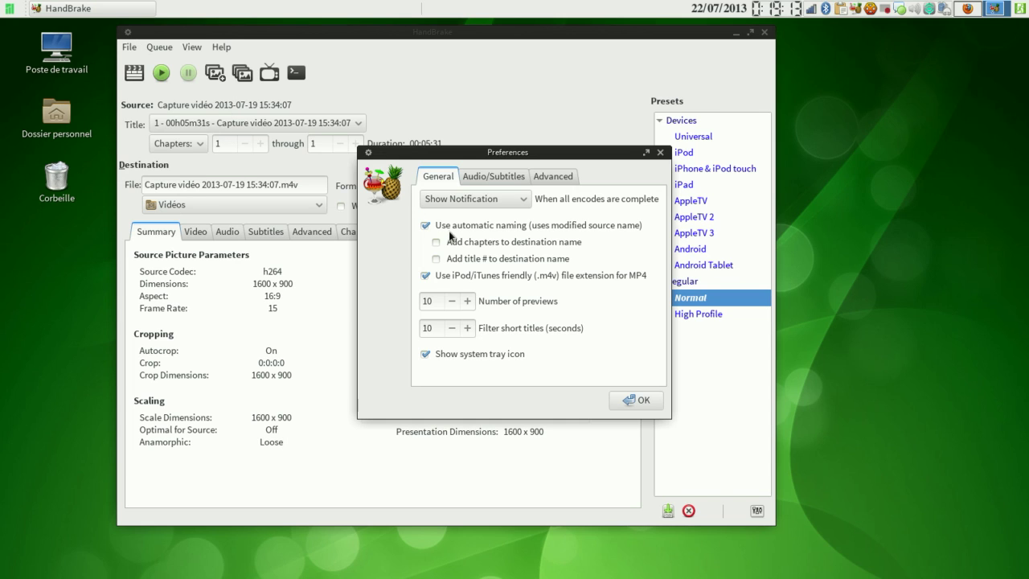
left_click(484, 178)
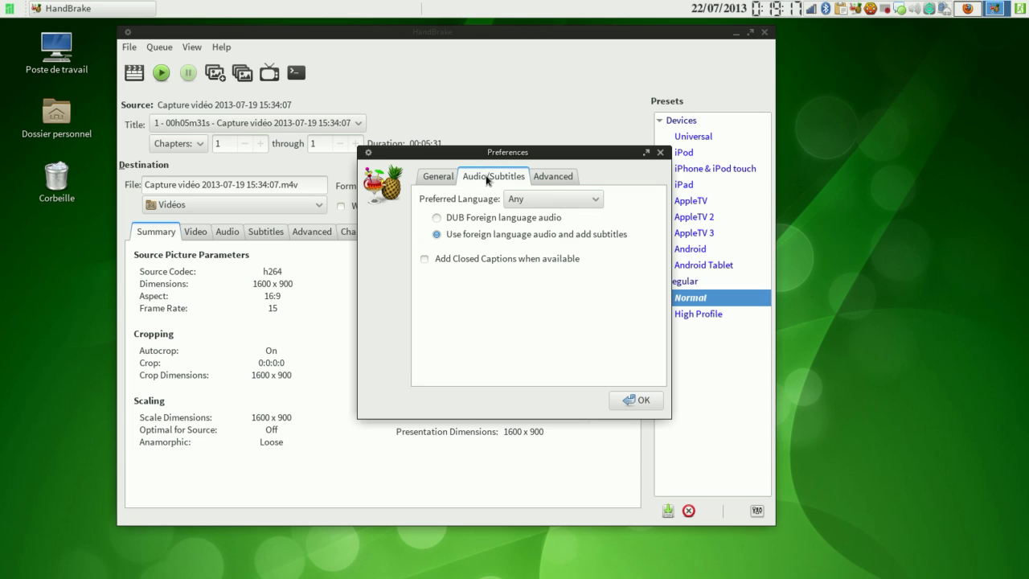
left_click(538, 201)
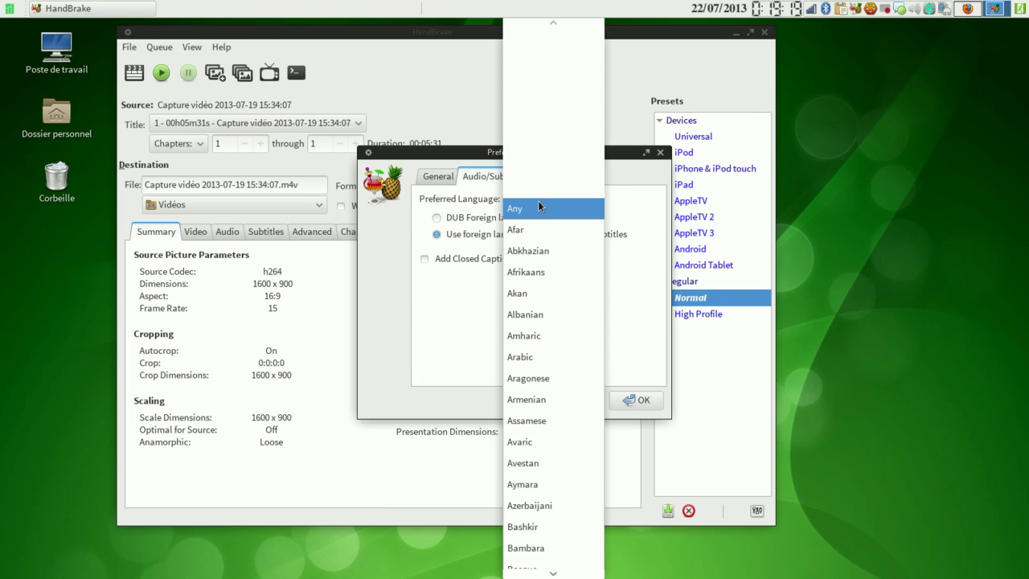
left_click(539, 292)
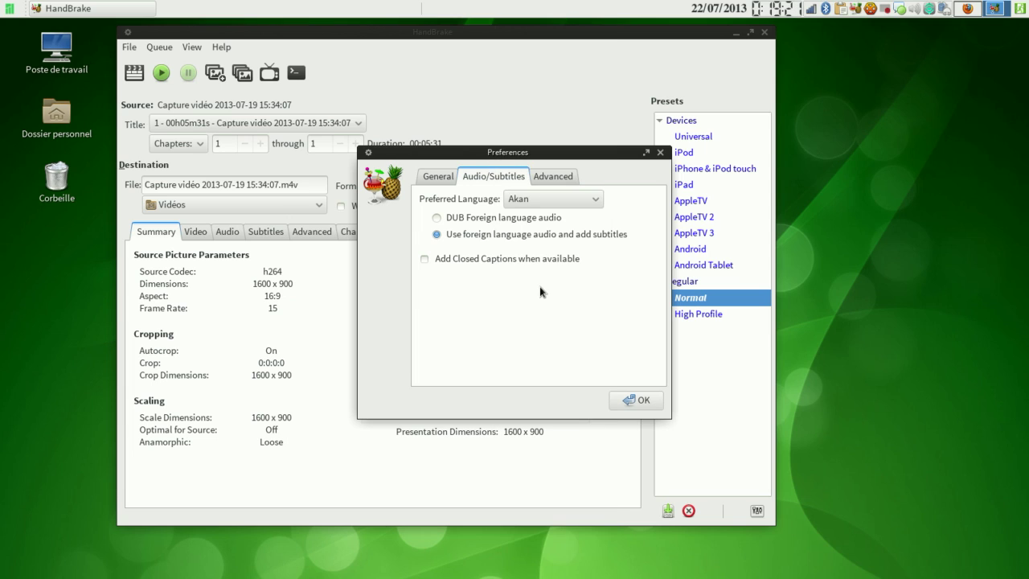
left_click(533, 200)
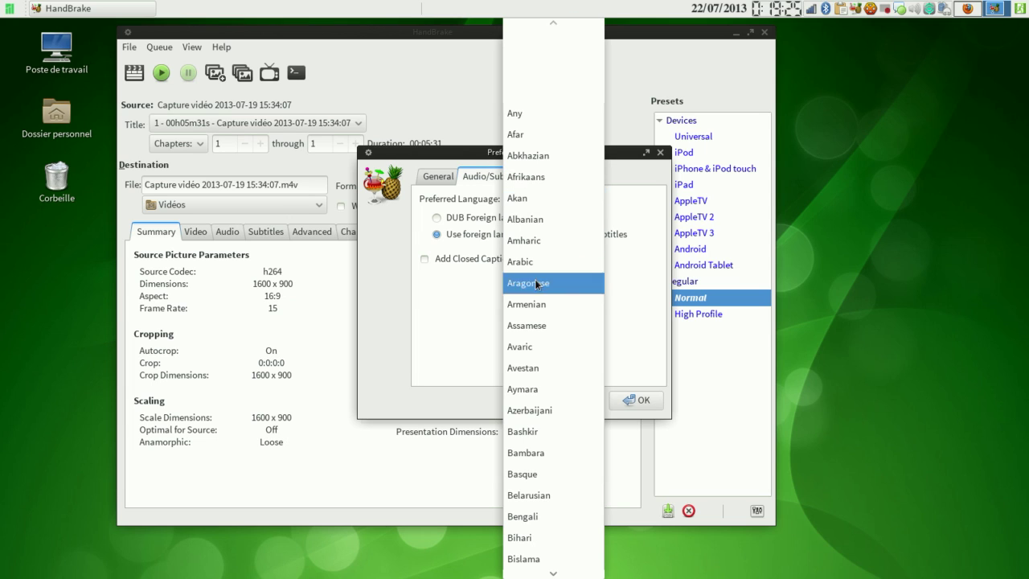
mouse_move(553, 573)
scroll(547, 533, "down", 10)
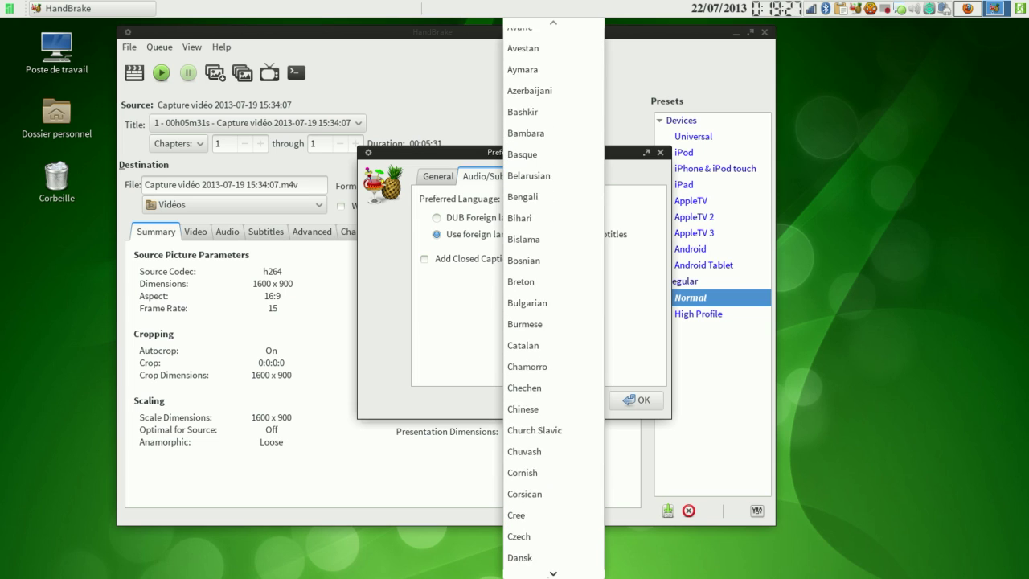
scroll(547, 514, "down", 10)
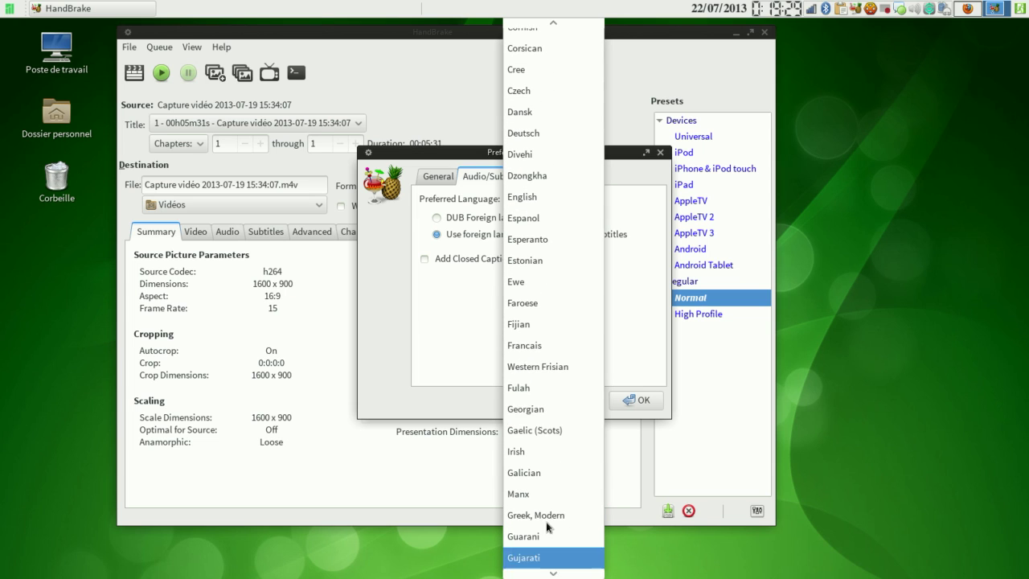
left_click(541, 344)
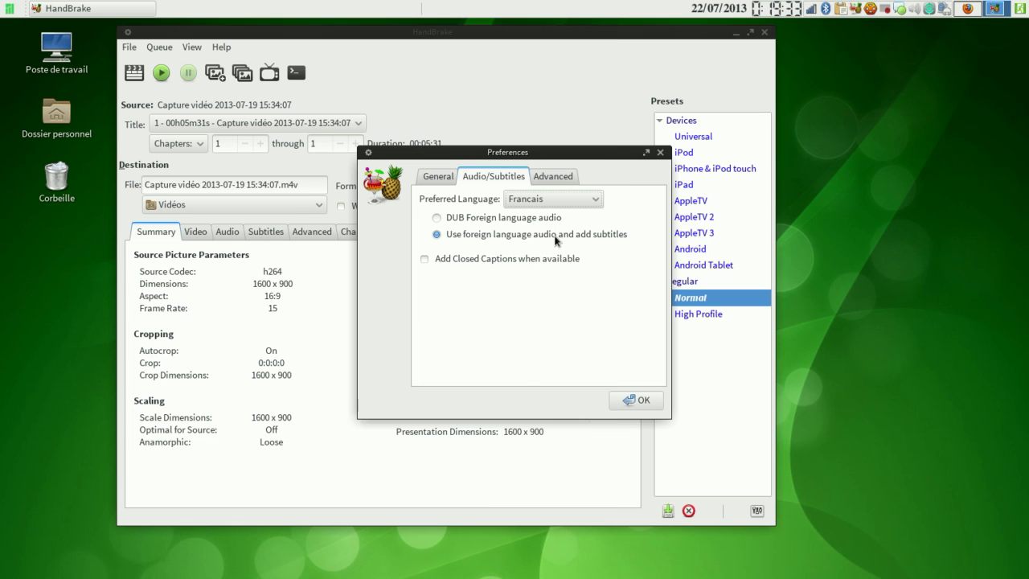
- Review the advanced and general preferences, keep Show Notification for when all encodes are complete, and confirm the preferences
left_click(552, 174)
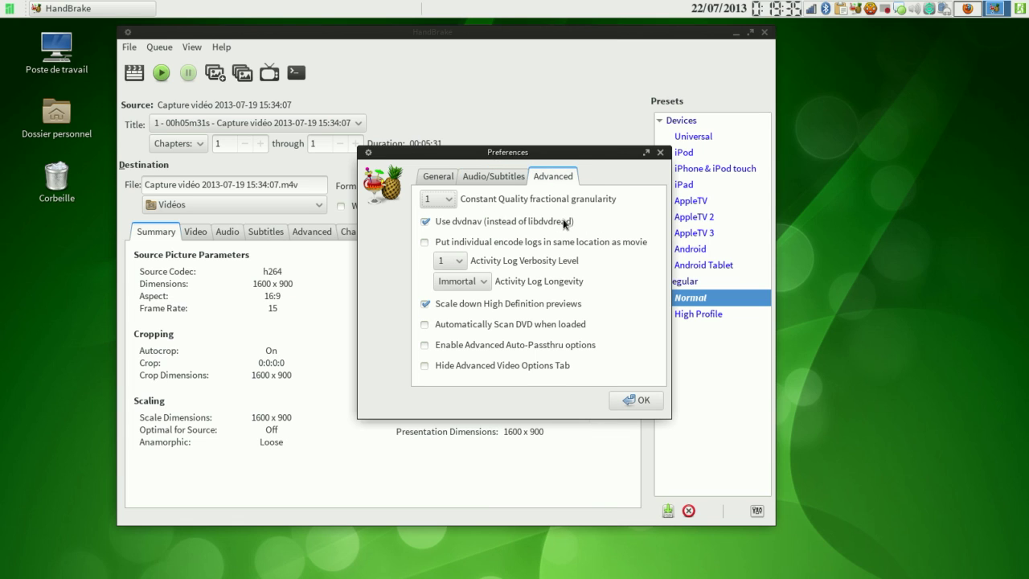
left_click(438, 175)
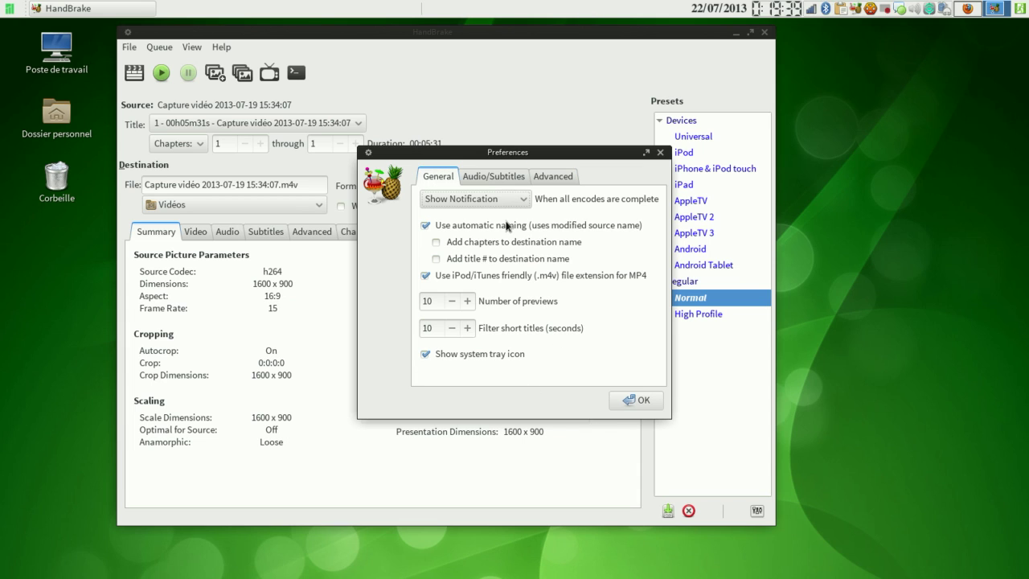
left_click(496, 198)
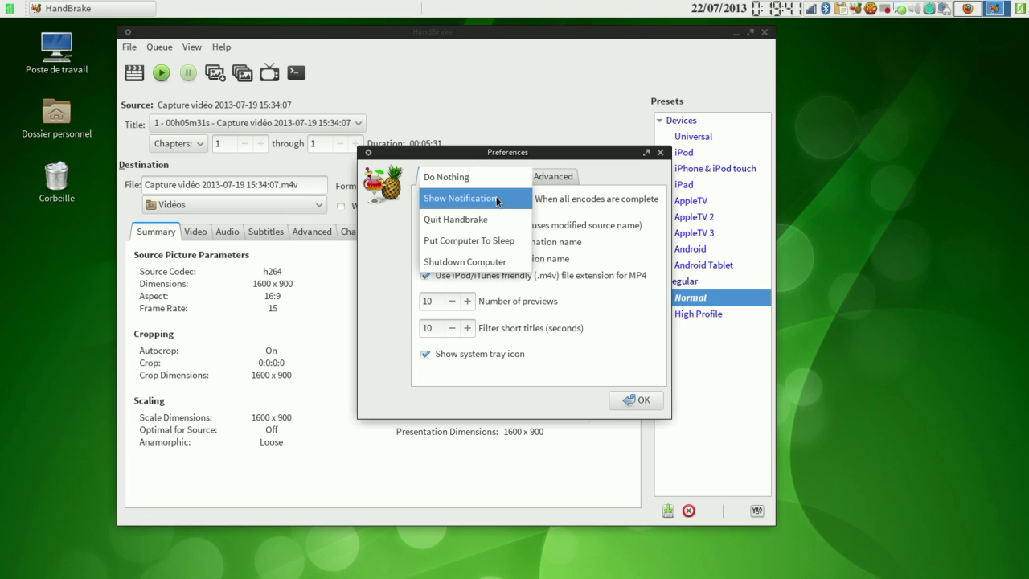
left_click(496, 199)
left_click(642, 401)
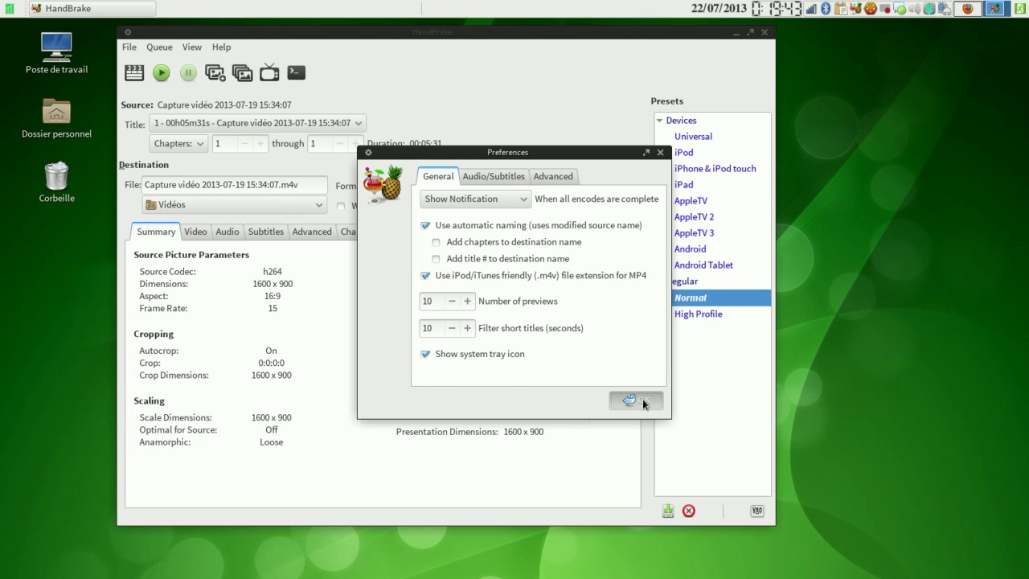
- View the program's version and licence information in About HandBrake
left_click(218, 47)
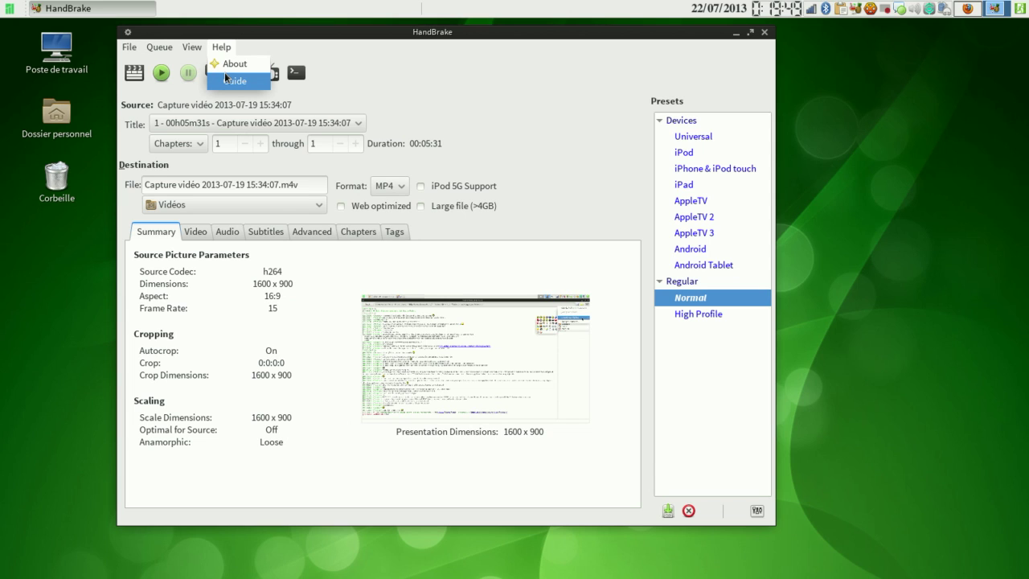
left_click(230, 64)
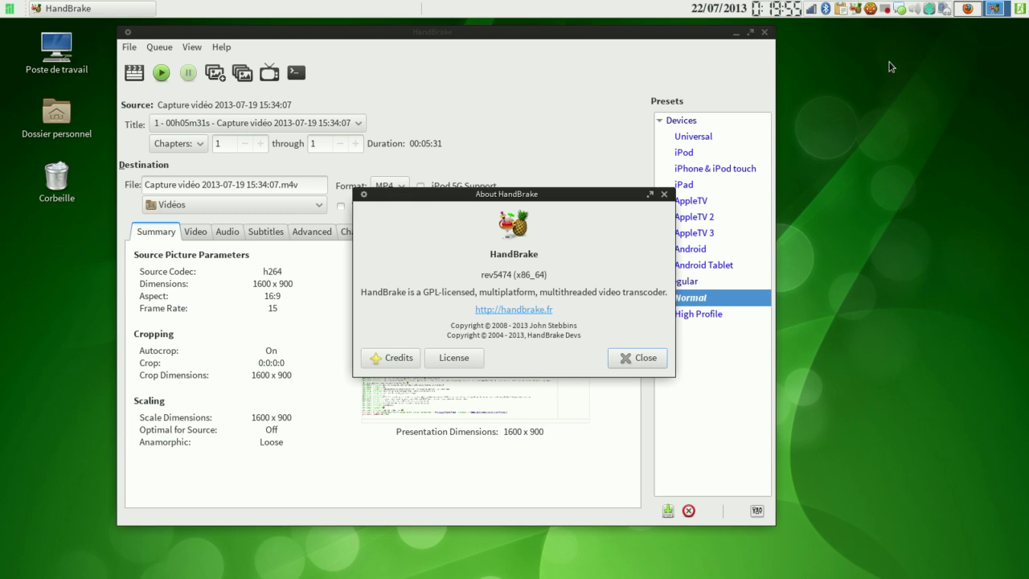
left_click(889, 9)
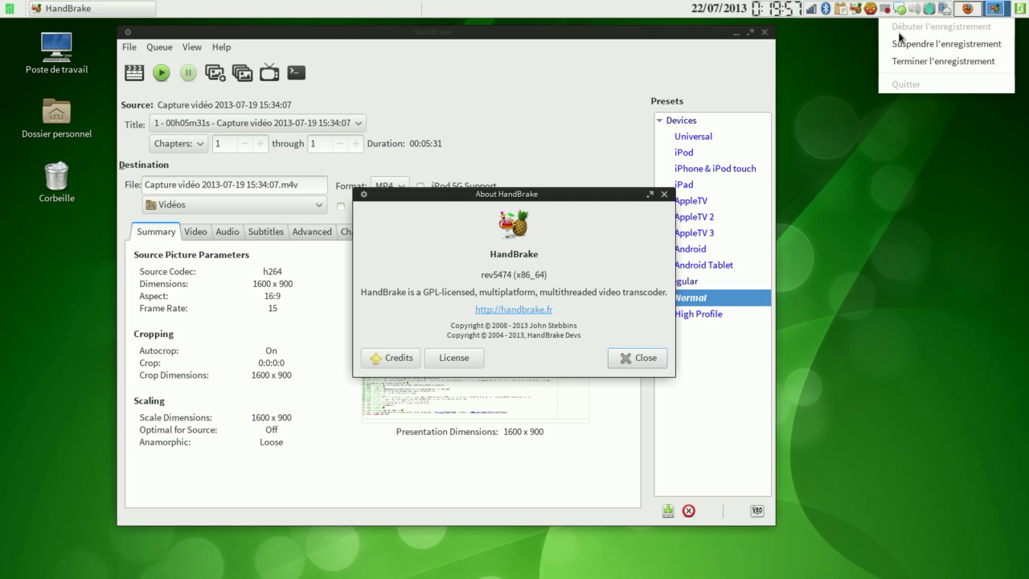